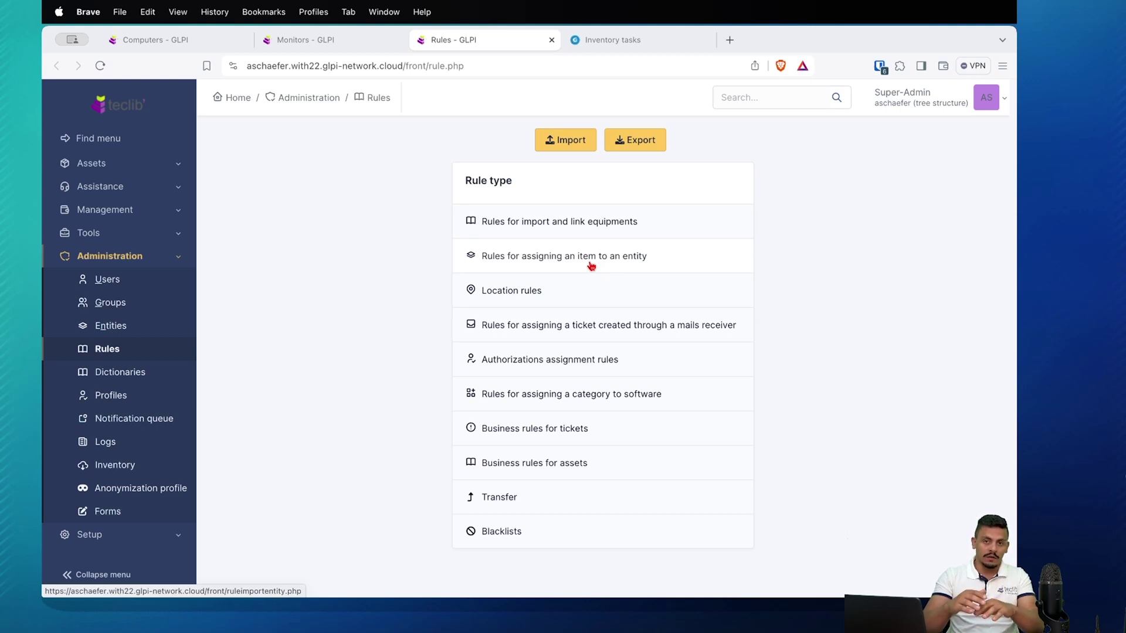
Open the SERVER01 record from the computer list, view the actions available for it, and return to the list.
left_click(170, 40)
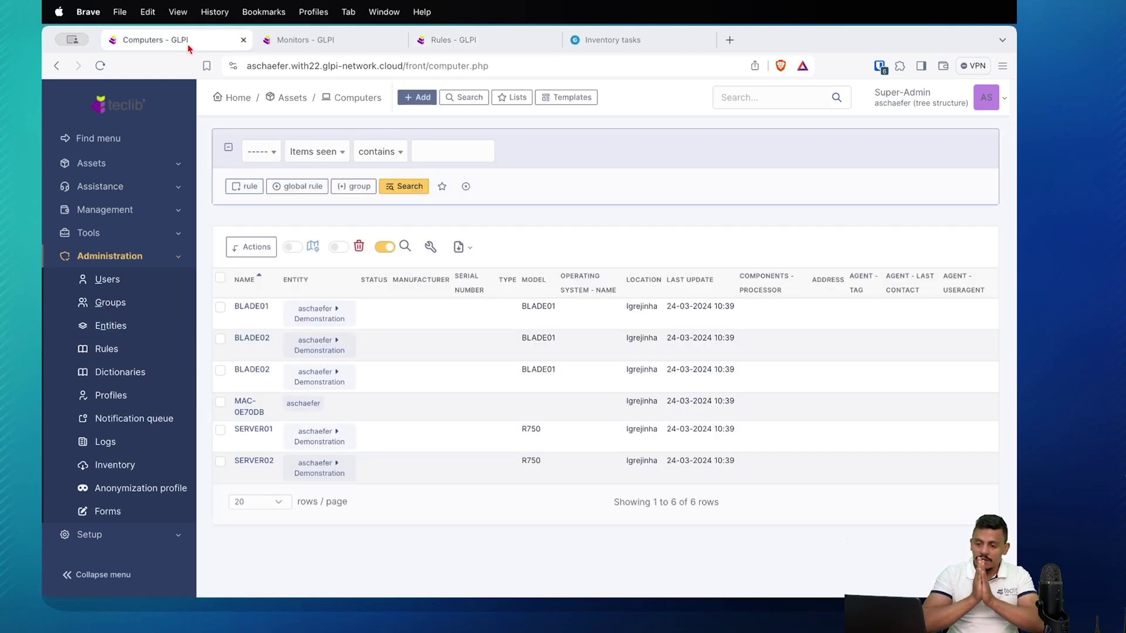
left_click(221, 435)
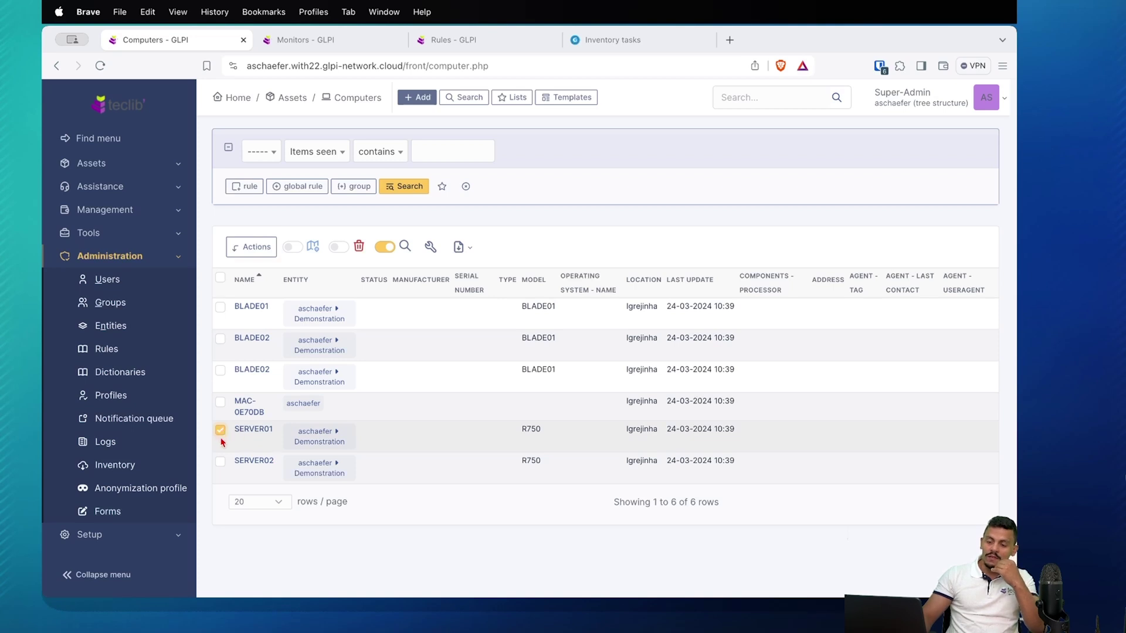
left_click(262, 435)
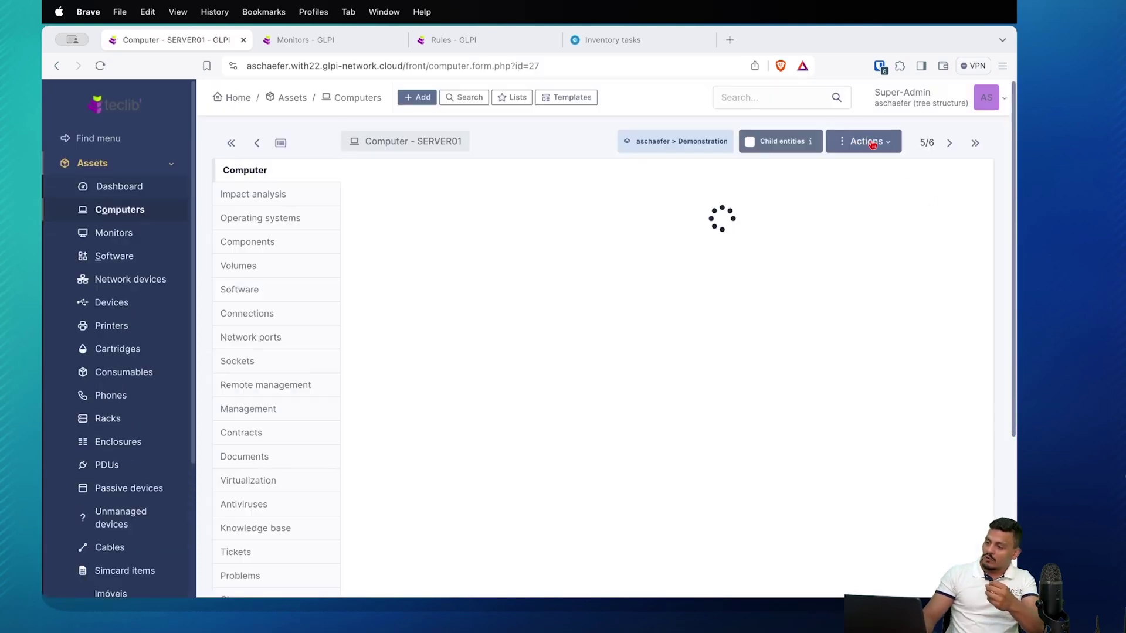
left_click(872, 143)
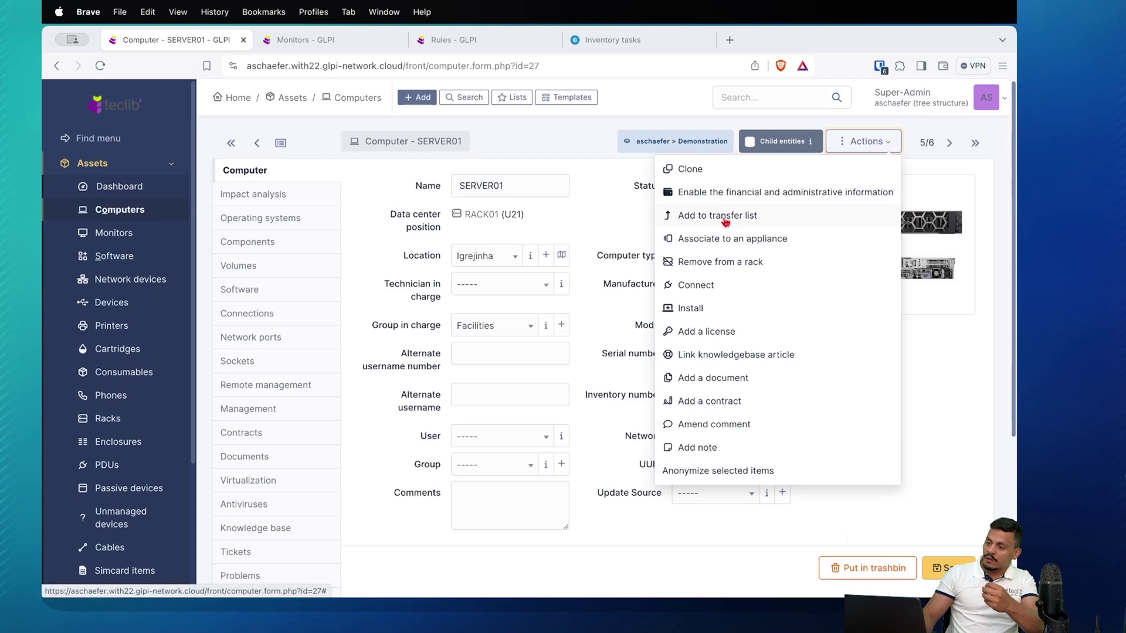
scroll(543, 183, "left", 5)
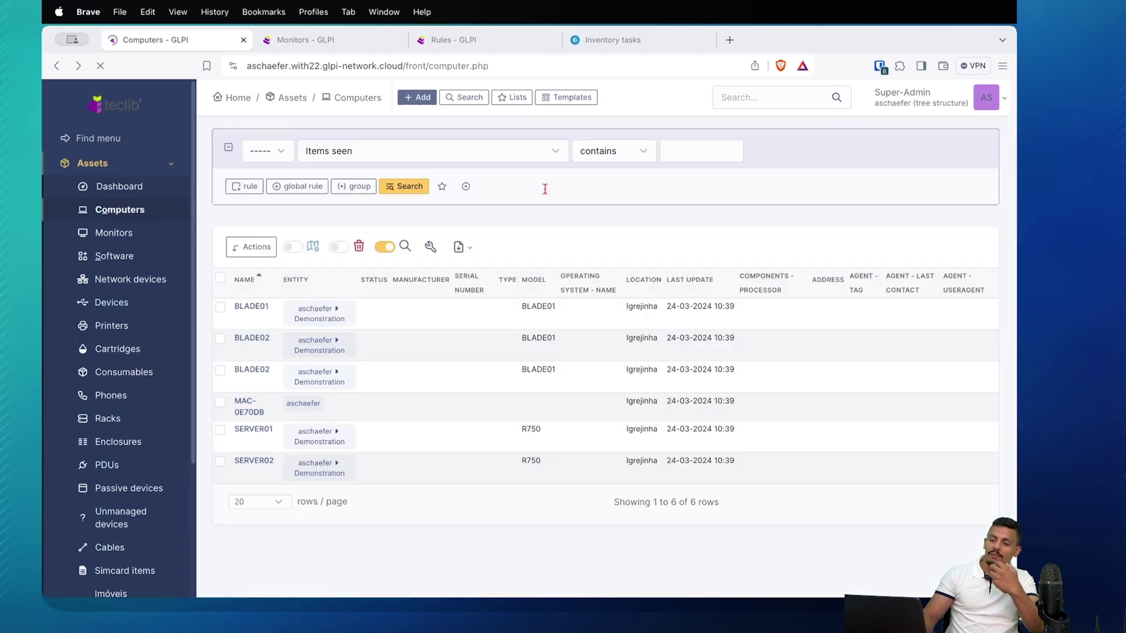
Add the computers SERVER01 and SERVER02 to the transfer list with one bulk action.
left_click(221, 430)
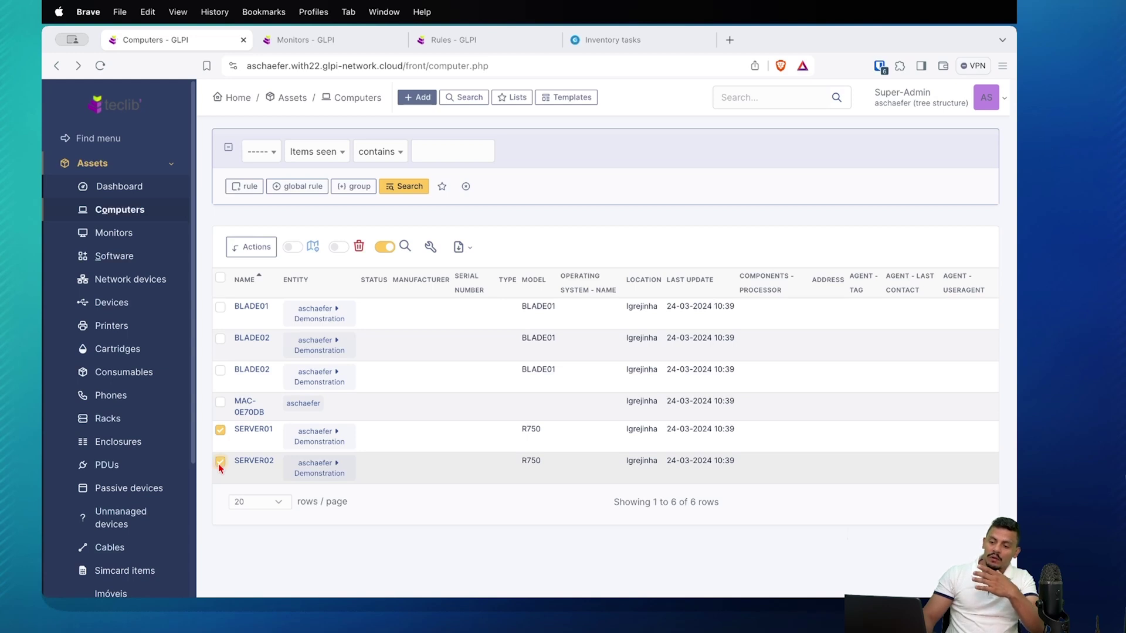
left_click(256, 248)
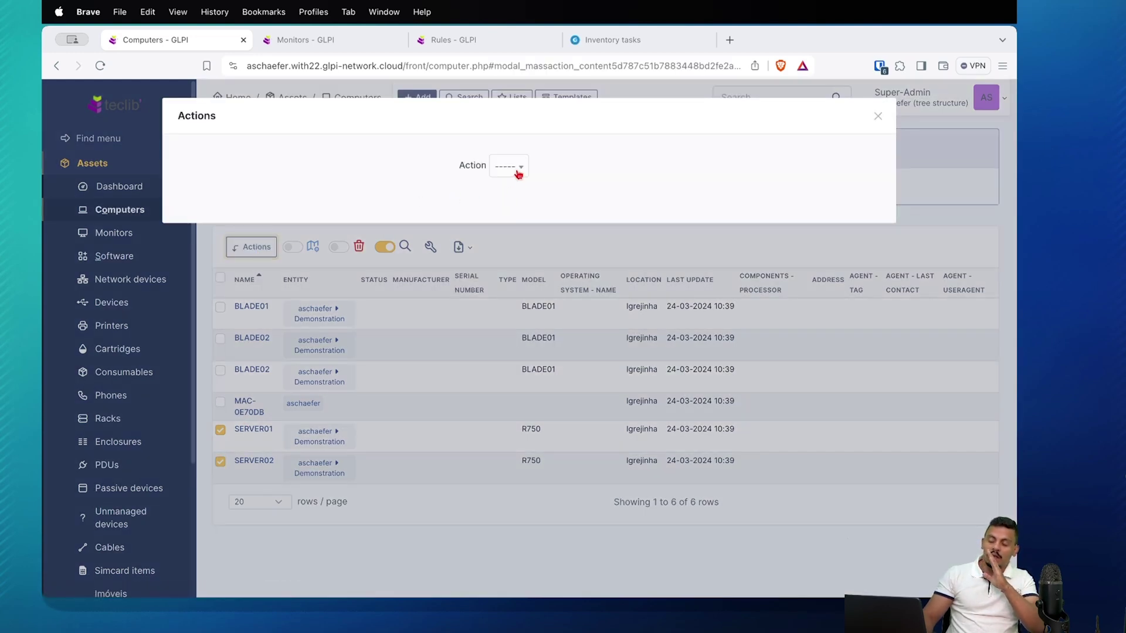
left_click(518, 172)
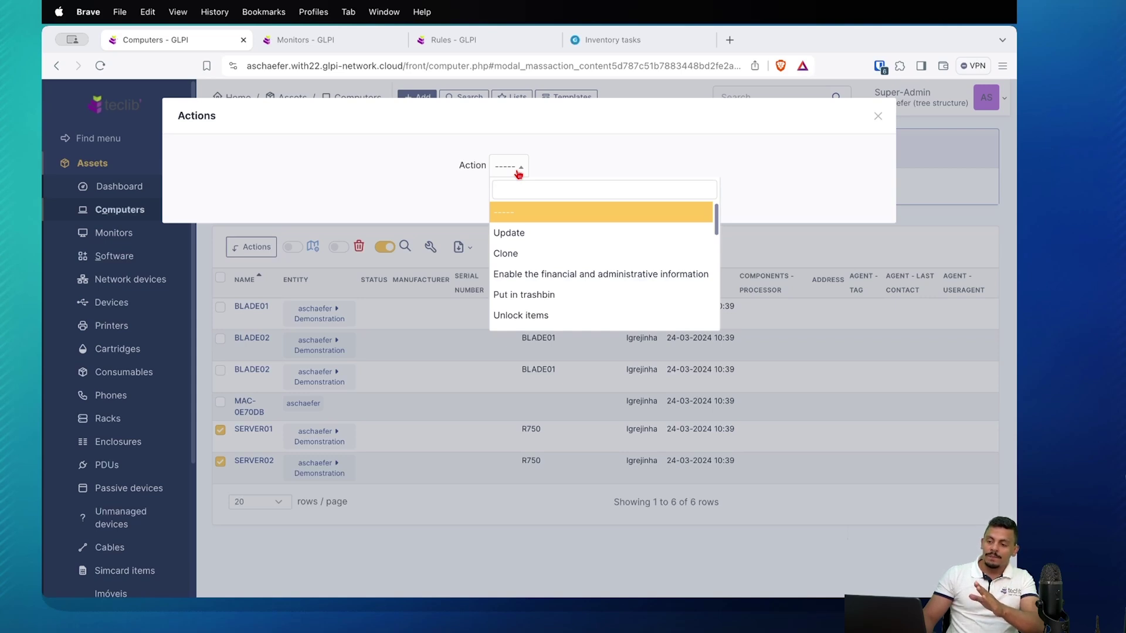
scroll(530, 293, "down", 3)
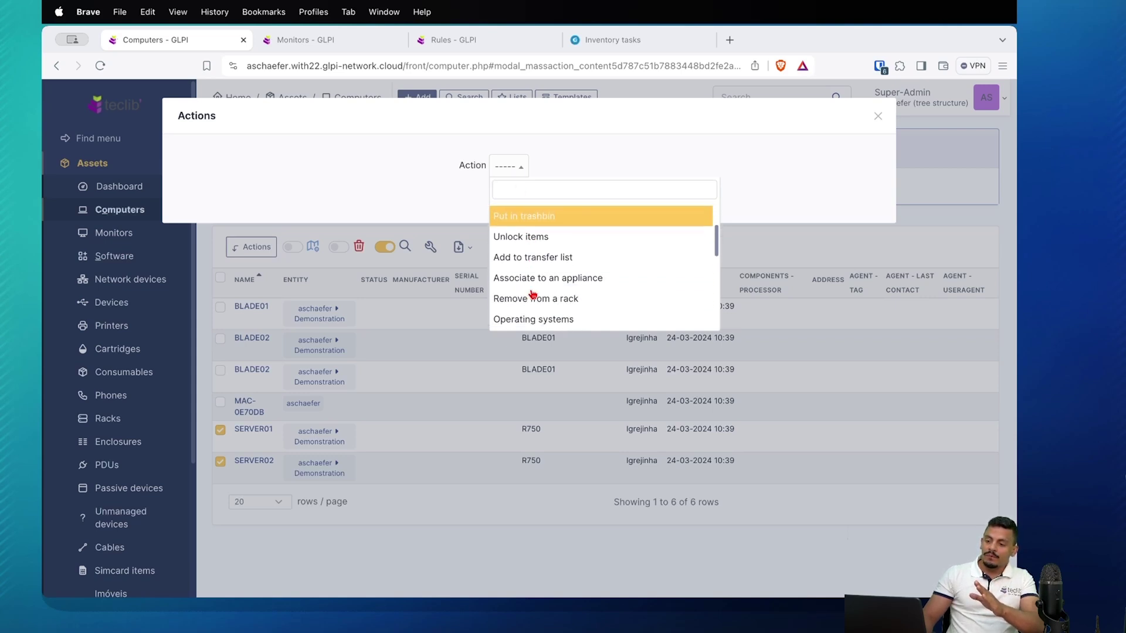
left_click(540, 259)
left_click(487, 224)
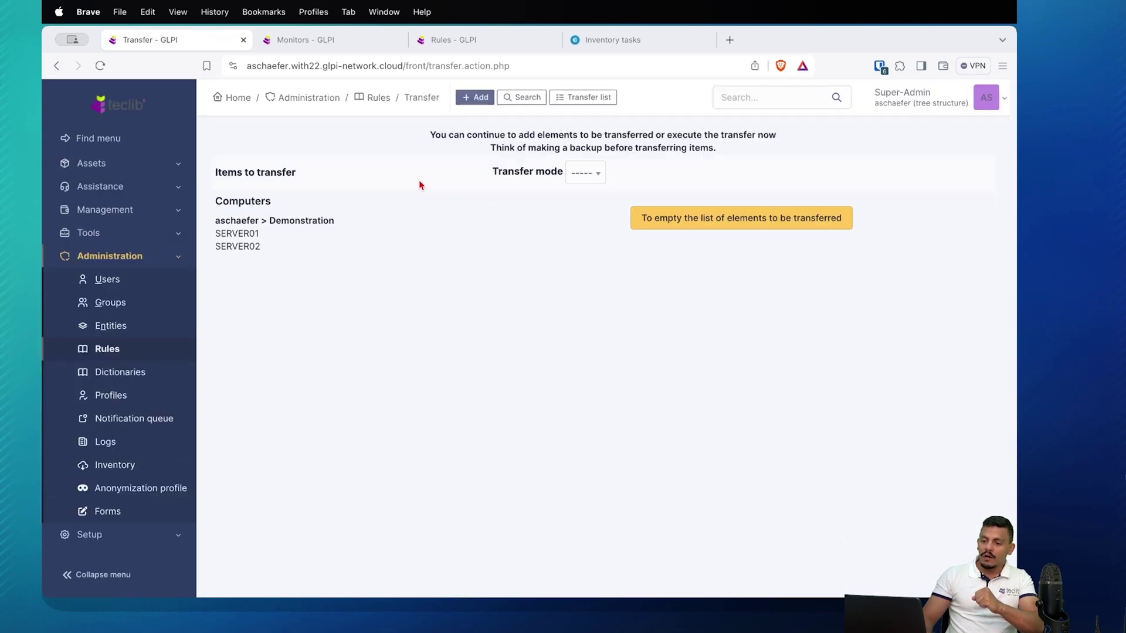
Transfer the two listed servers to the Branding entity using the complete transfer mode.
left_click(591, 173)
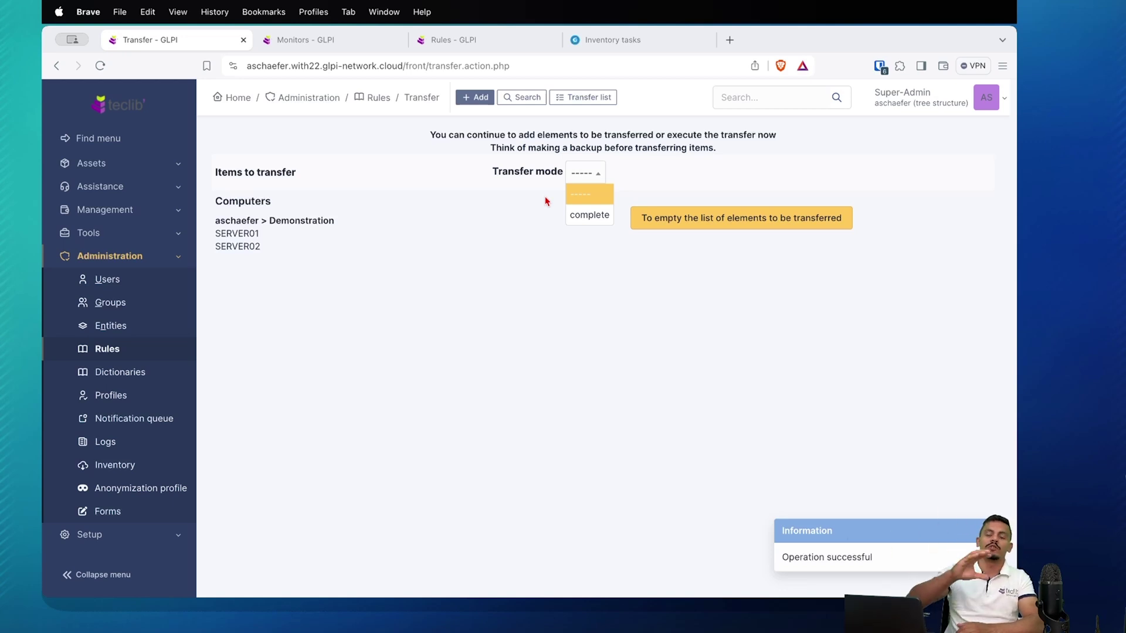
left_click(577, 215)
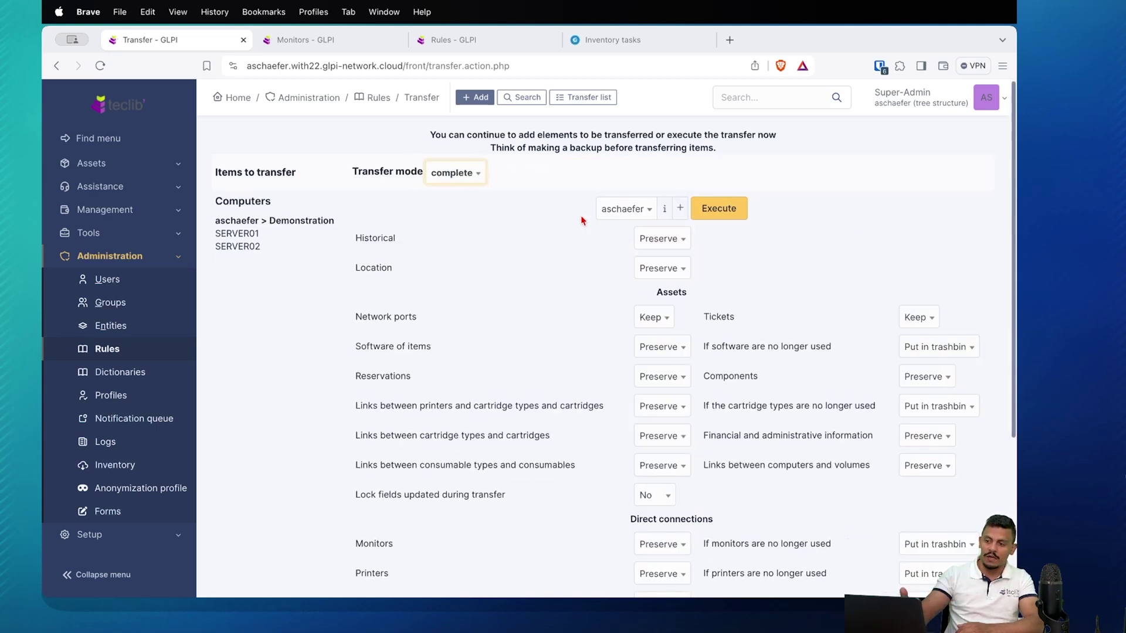
left_click(613, 210)
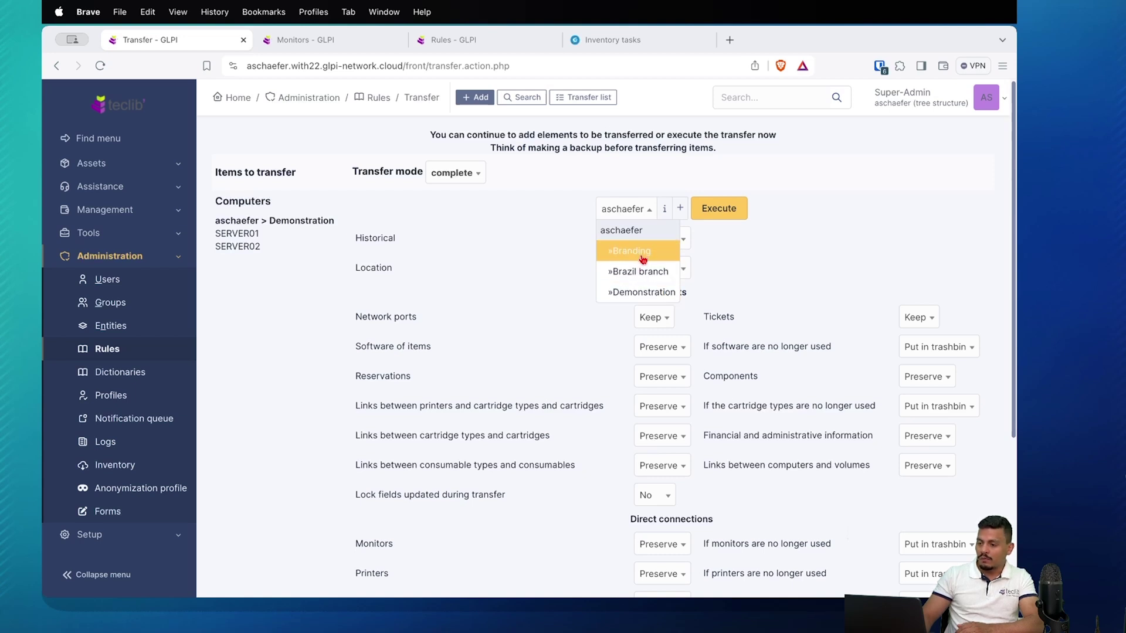
left_click(642, 252)
left_click(718, 209)
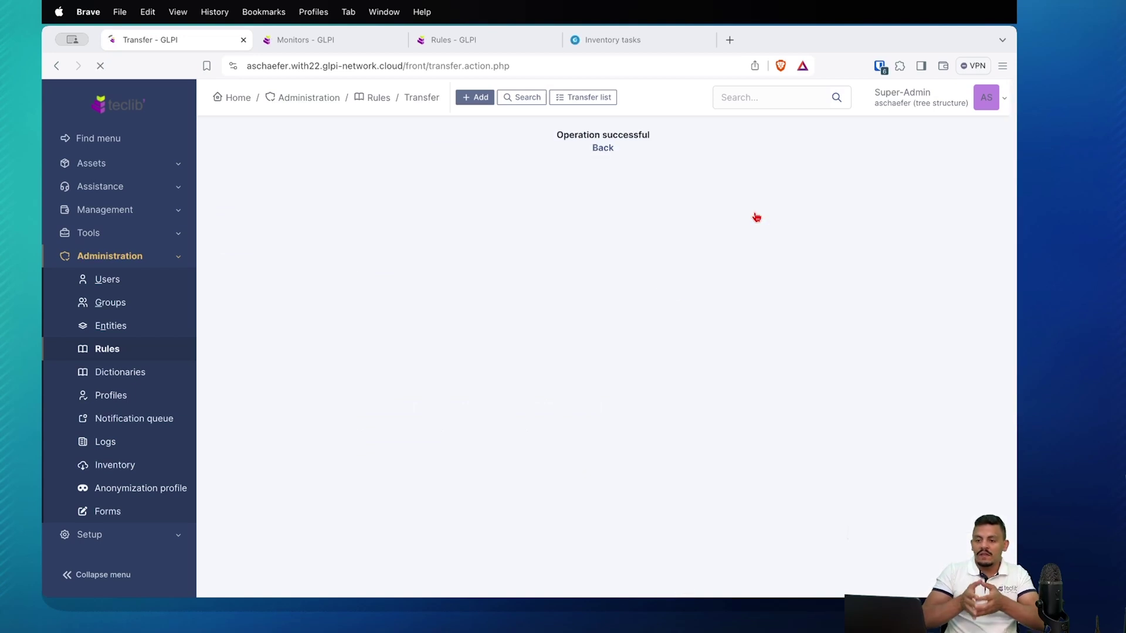
Check the servers' entity in the computer list and look through the global list of all assets.
left_click(113, 169)
left_click(121, 216)
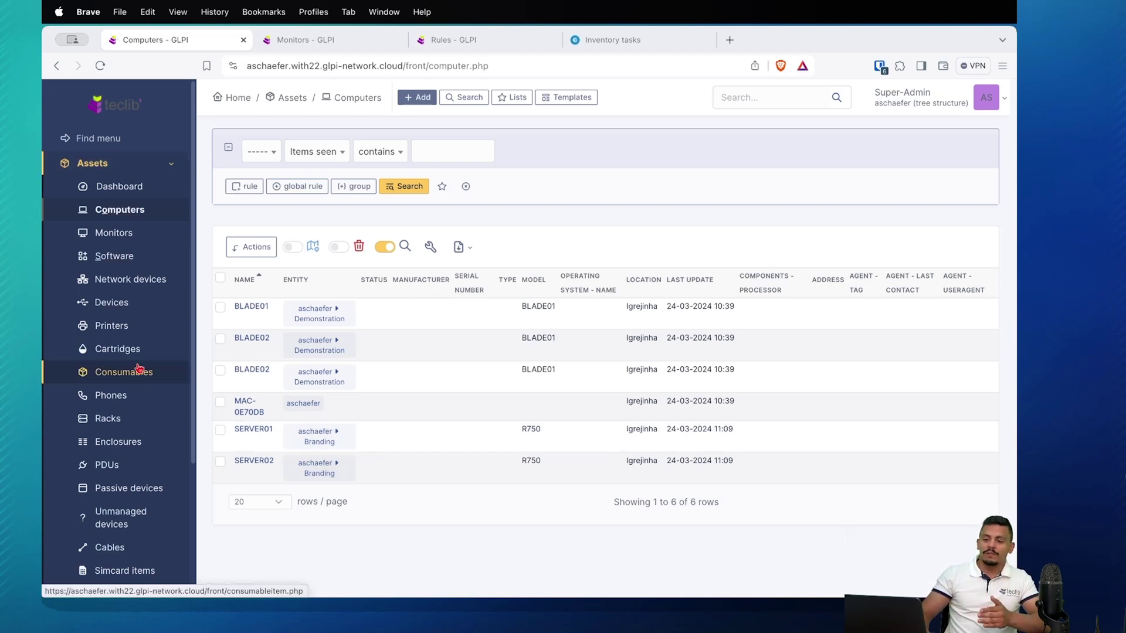
scroll(135, 324, "down", 3)
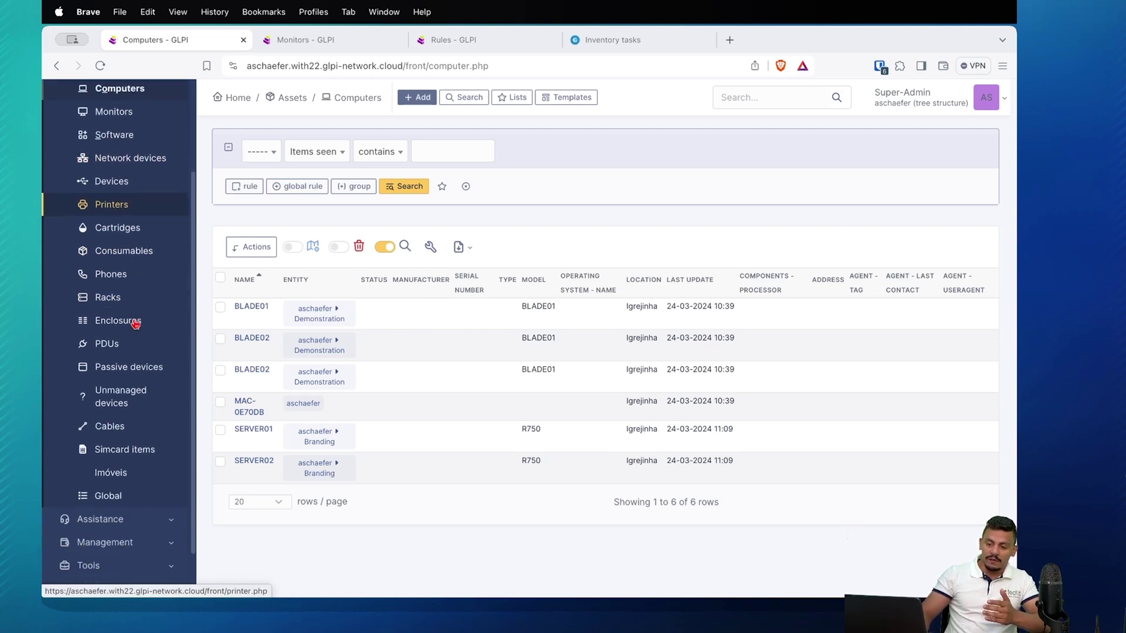
left_click(82, 495)
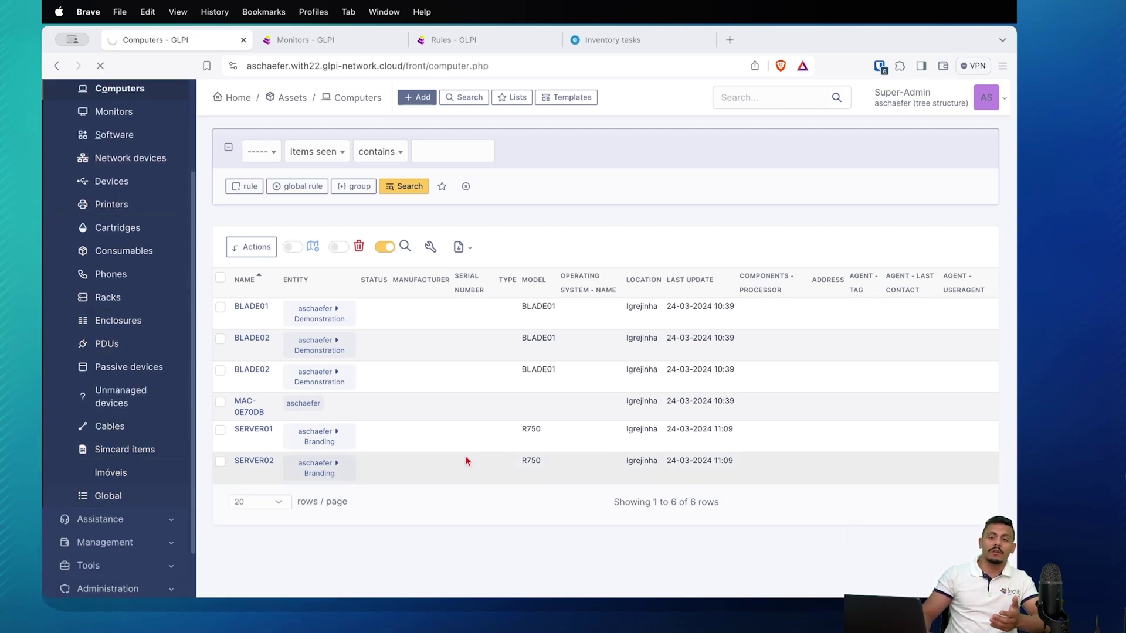
scroll(371, 329, "down", 4)
scroll(393, 337, "up", 3)
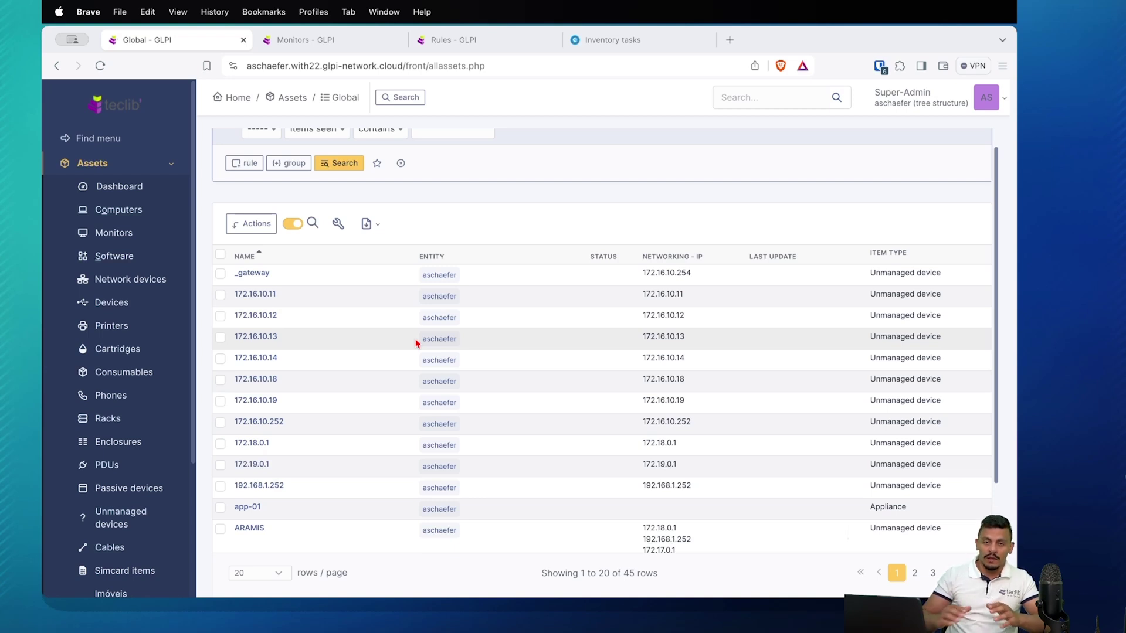
Open the criteria of the Brazil branch rule among the rules for assigning an item to an entity.
left_click(472, 40)
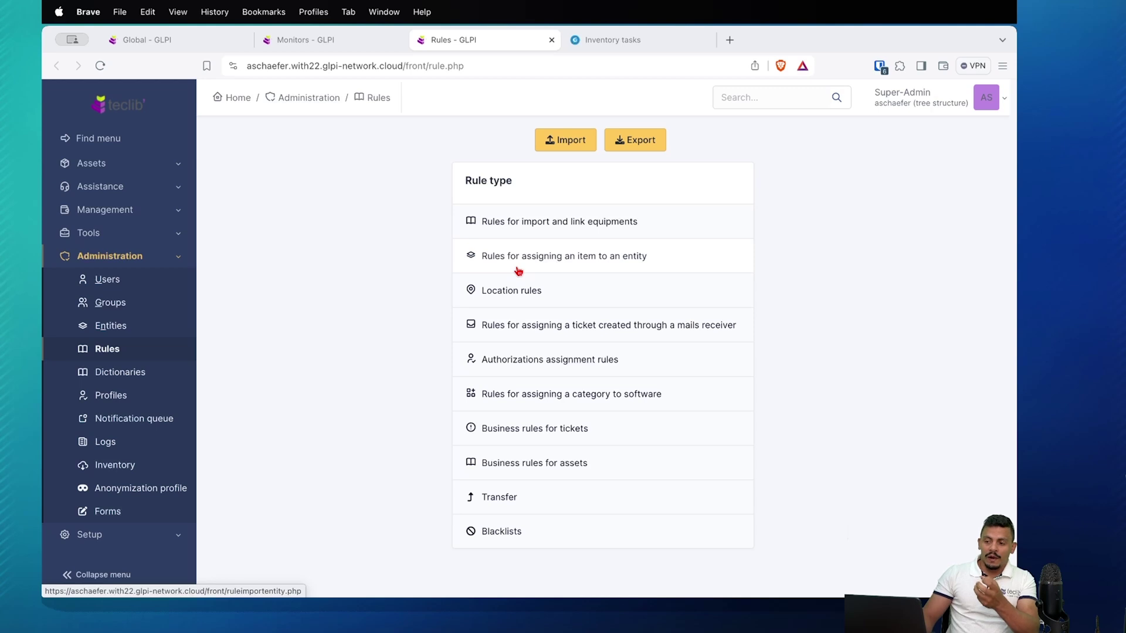
left_click(540, 267)
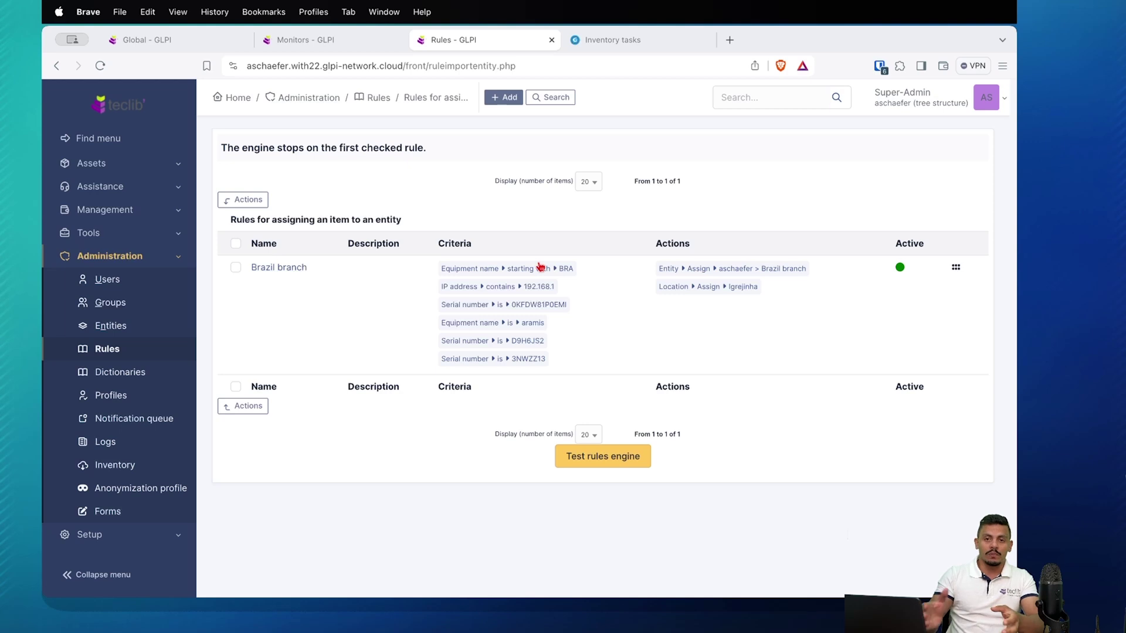
left_click(290, 271)
left_click(294, 196)
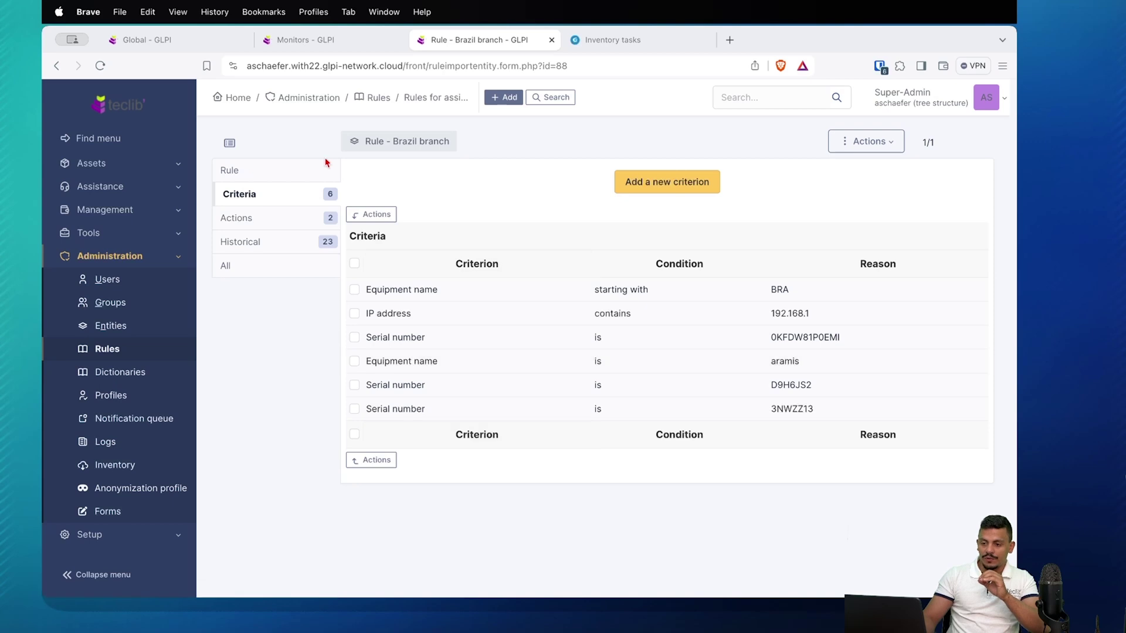
Examine the Brazil branch rule's logical operator, its matching criteria, and the entity and location actions it assigns.
left_click(266, 169)
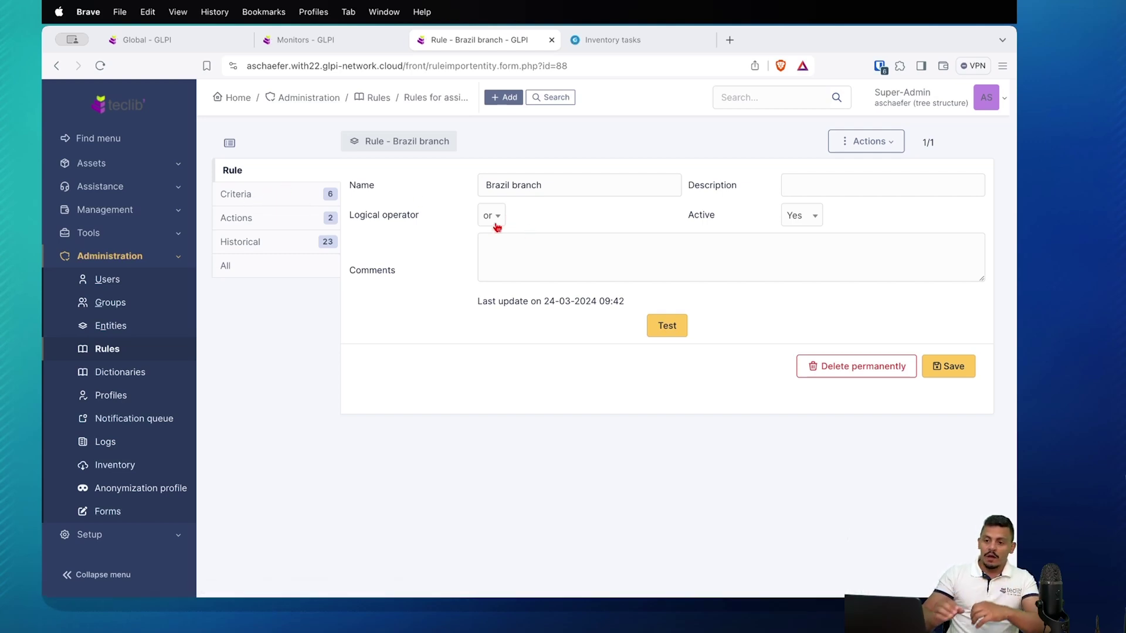
left_click(242, 200)
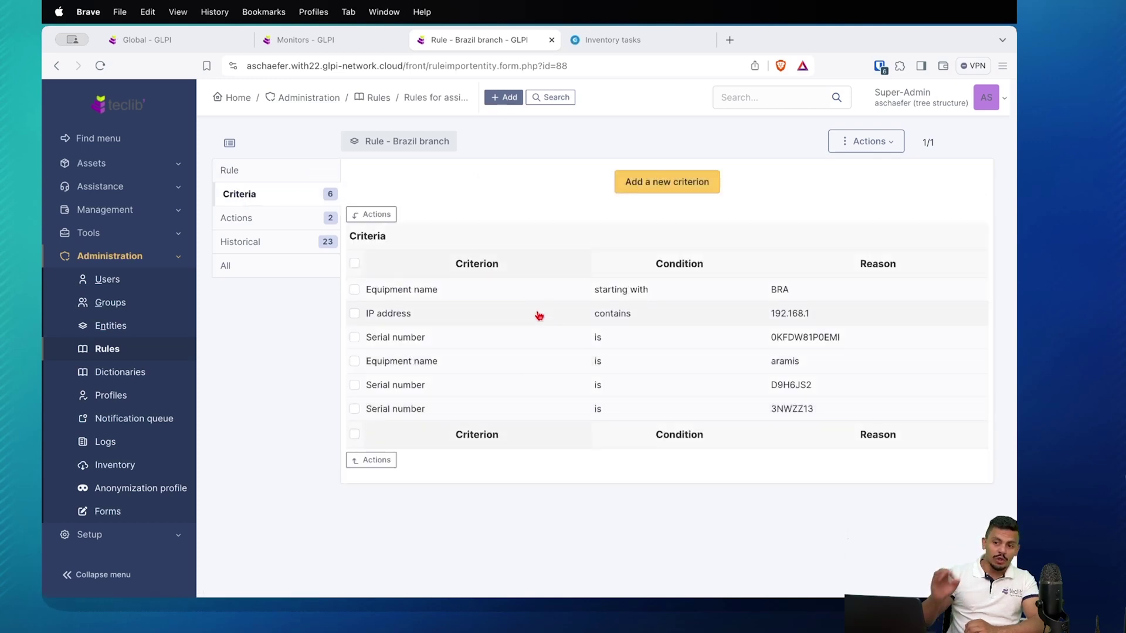
left_click(240, 224)
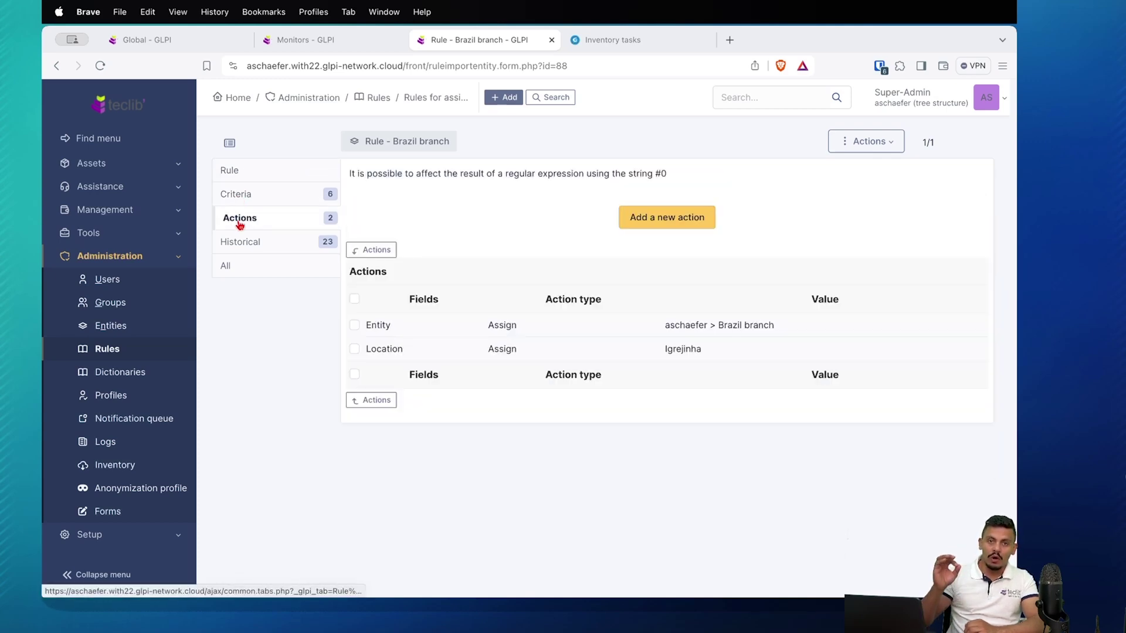
left_click(257, 170)
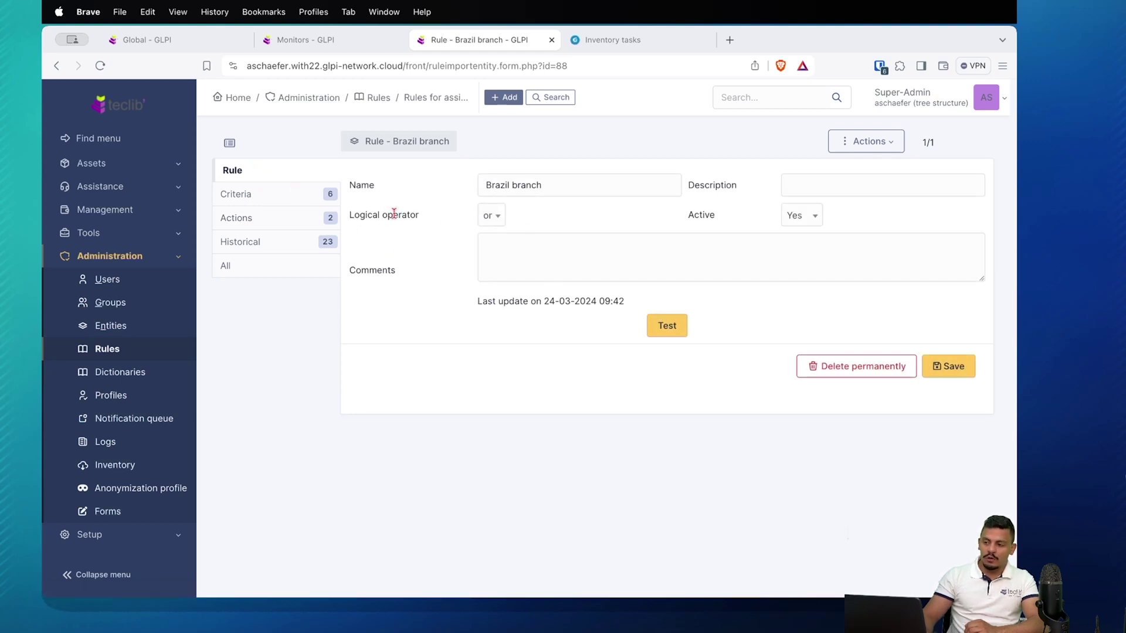
left_click(258, 194)
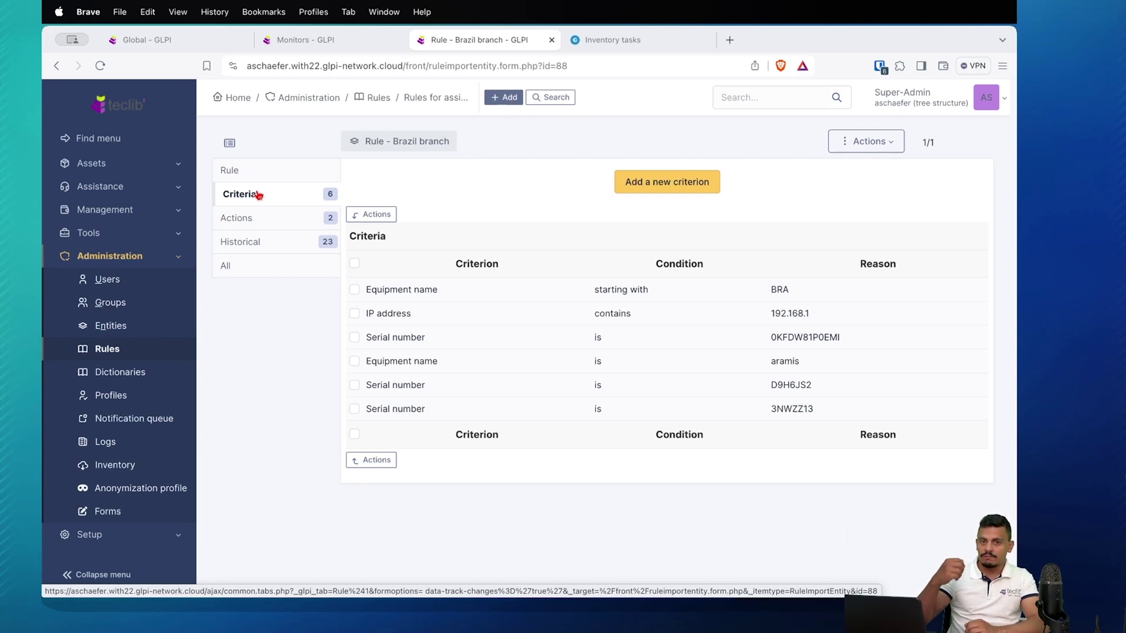
left_click(282, 228)
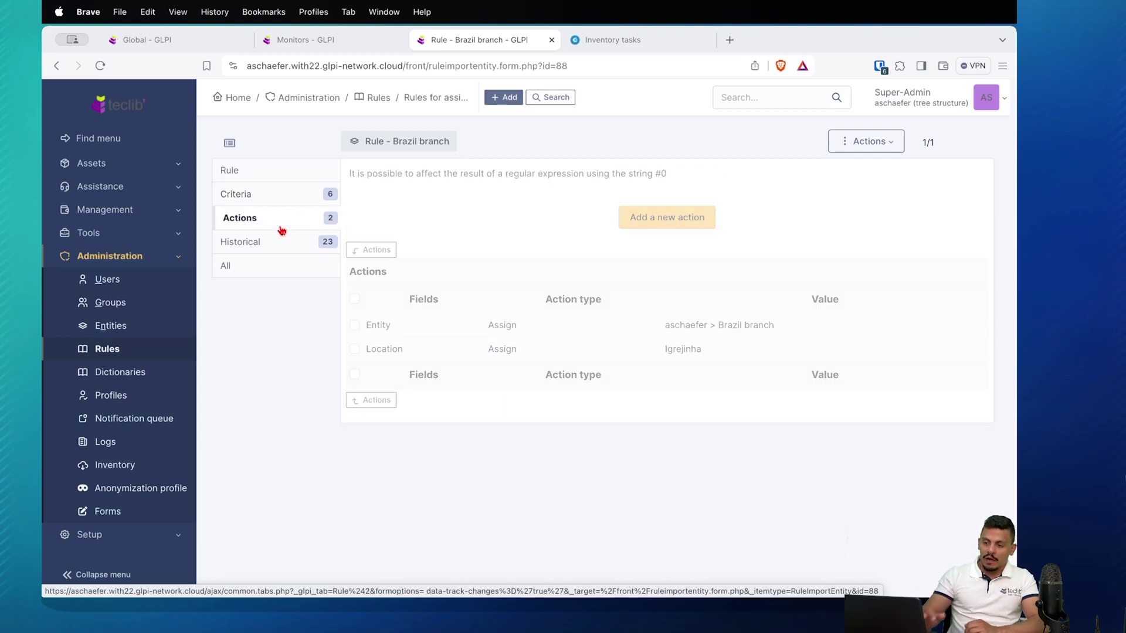
left_click(282, 203)
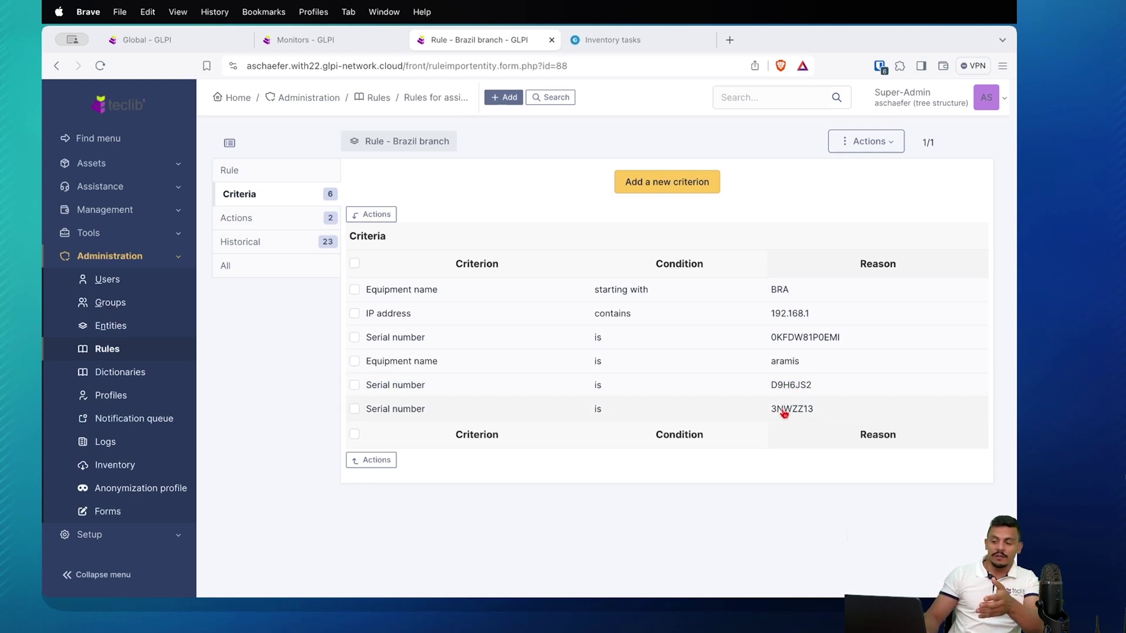
left_click(290, 173)
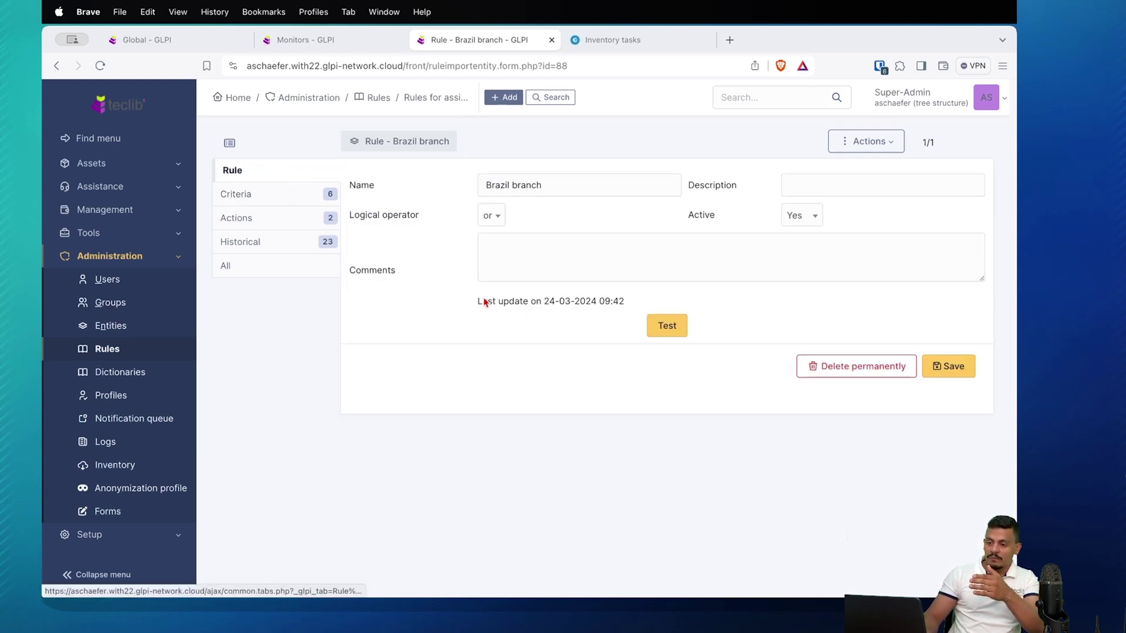
left_click(280, 191)
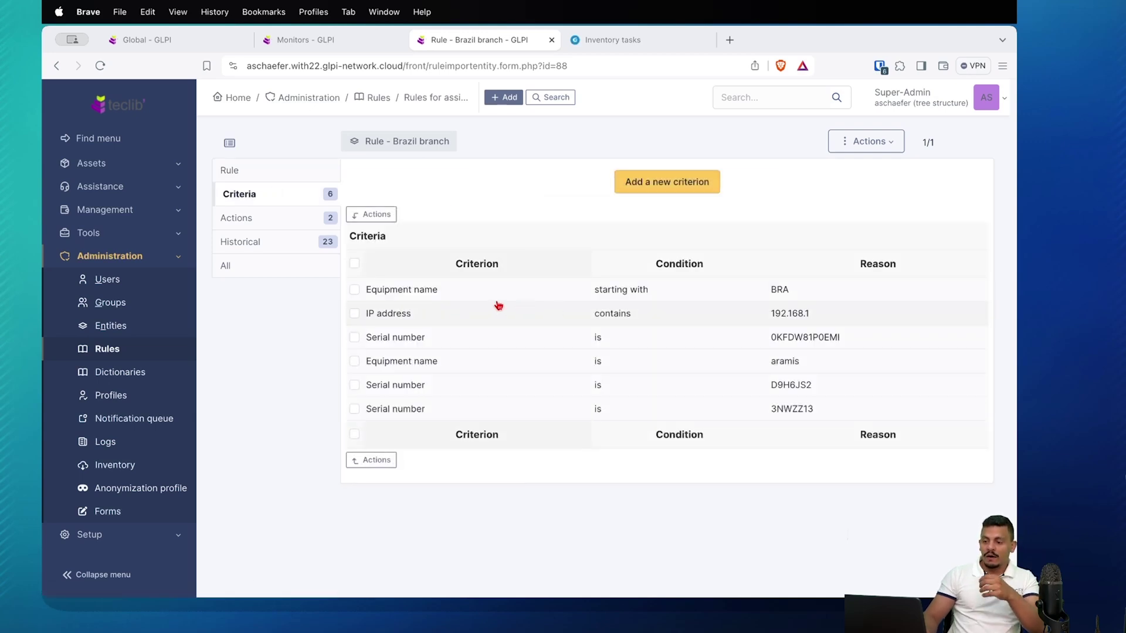
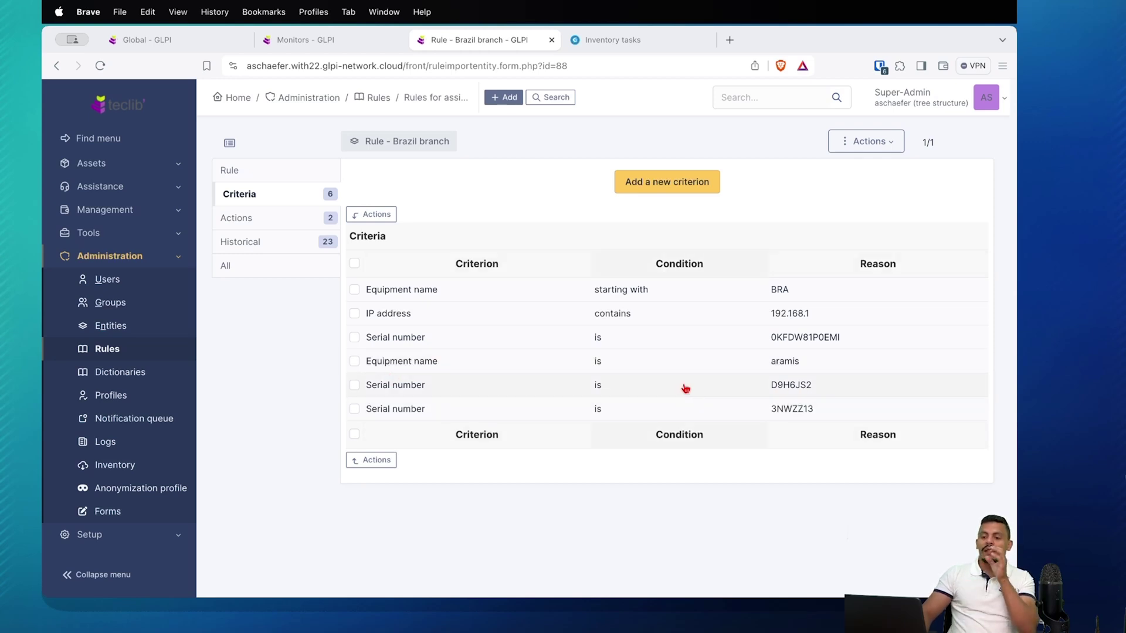
left_click(277, 217)
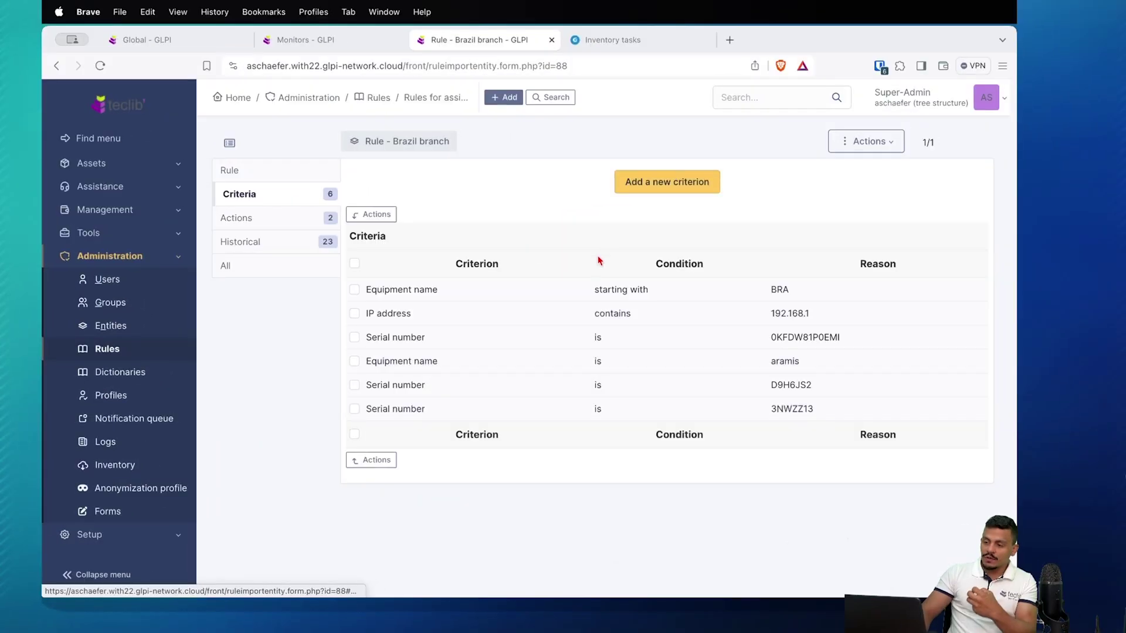
Examine the criterion types available for a new criterion in the Brazil branch rule, including inventory tag, item type and subnet.
left_click(666, 177)
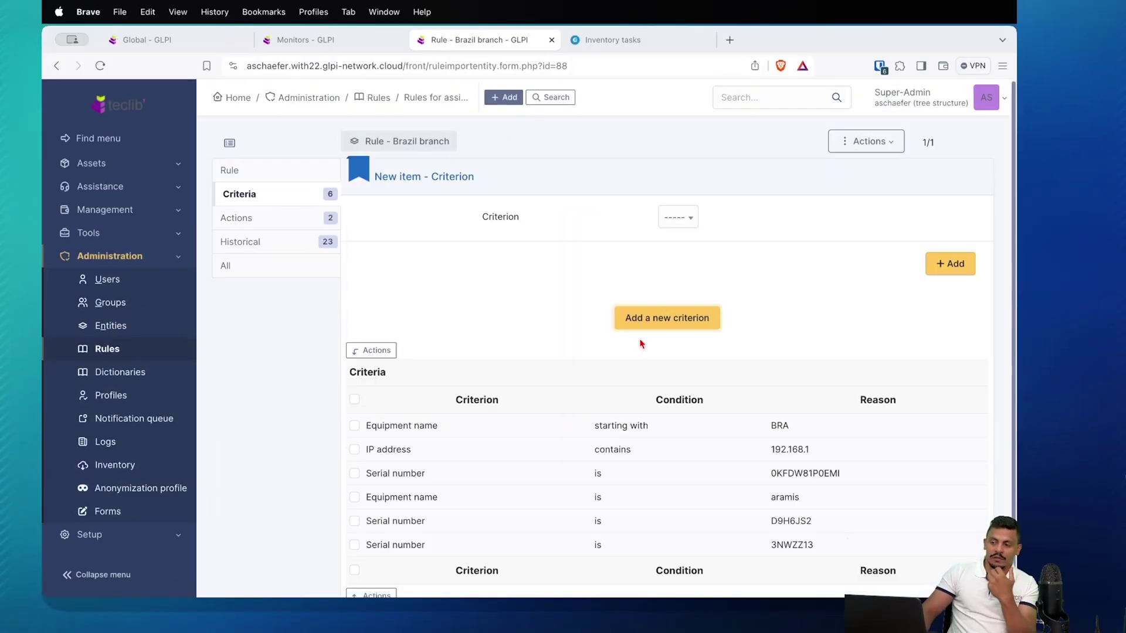
left_click(675, 218)
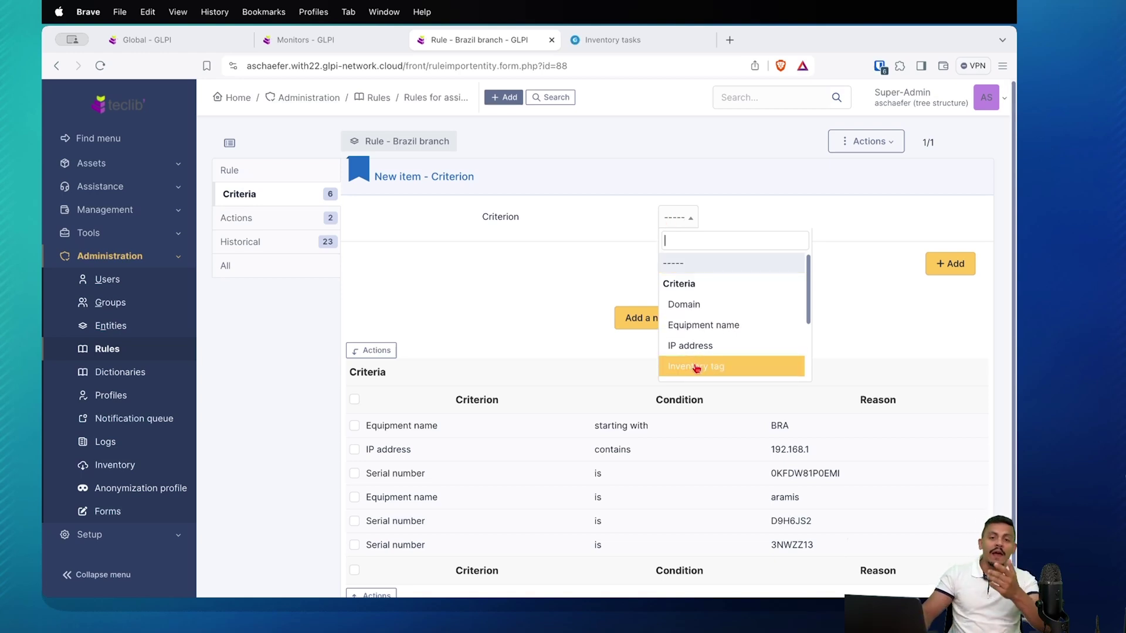
scroll(698, 367, "down", 4)
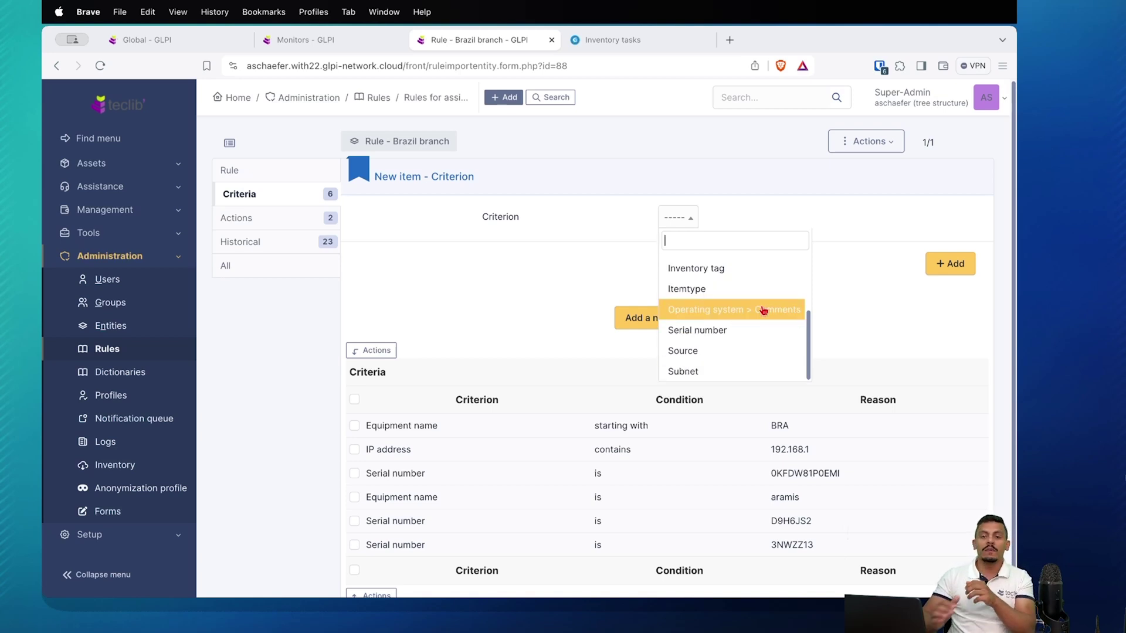
scroll(763, 310, "up", 3)
scroll(763, 310, "down", 3)
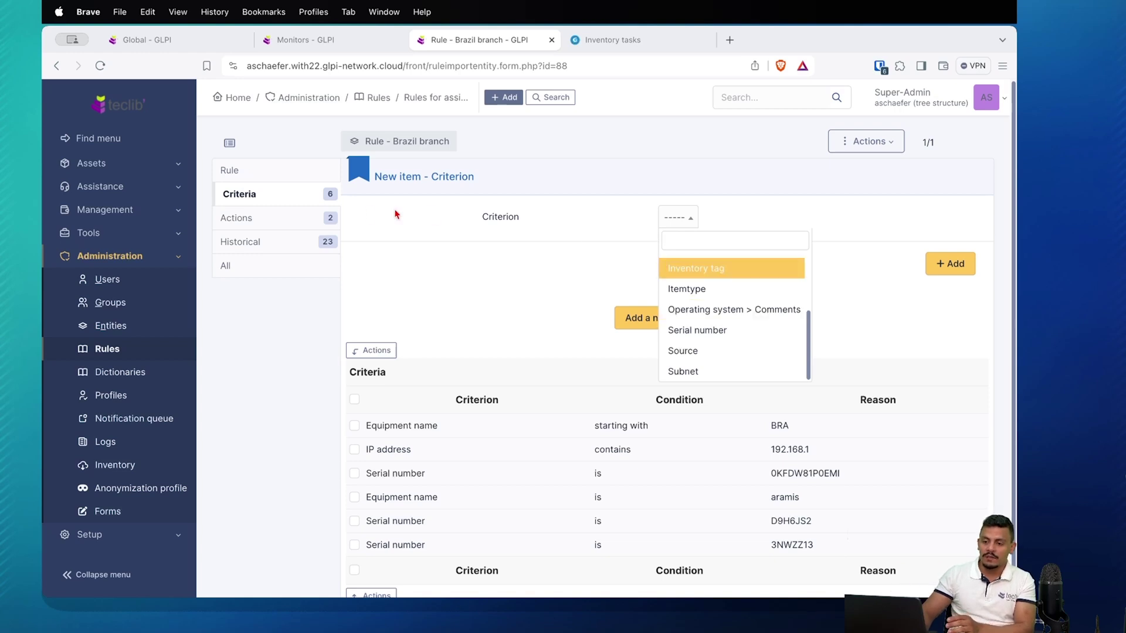
Examine the options for a new action in the Brazil branch rule, selecting Child entities to view its assignment setting.
left_click(297, 225)
left_click(687, 220)
left_click(809, 253)
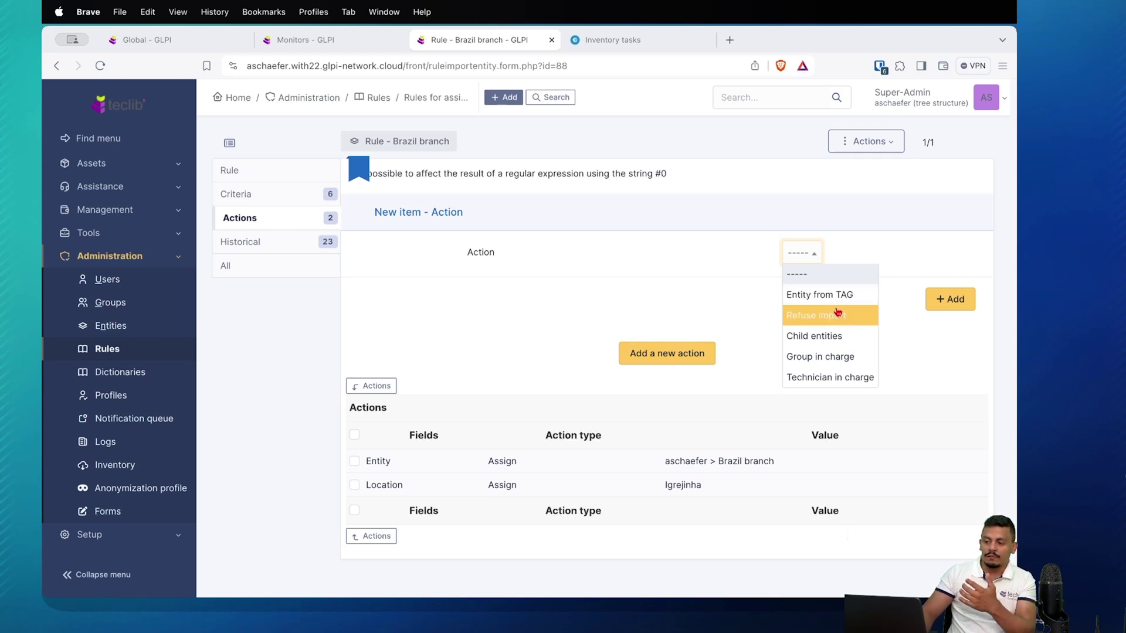
left_click(844, 335)
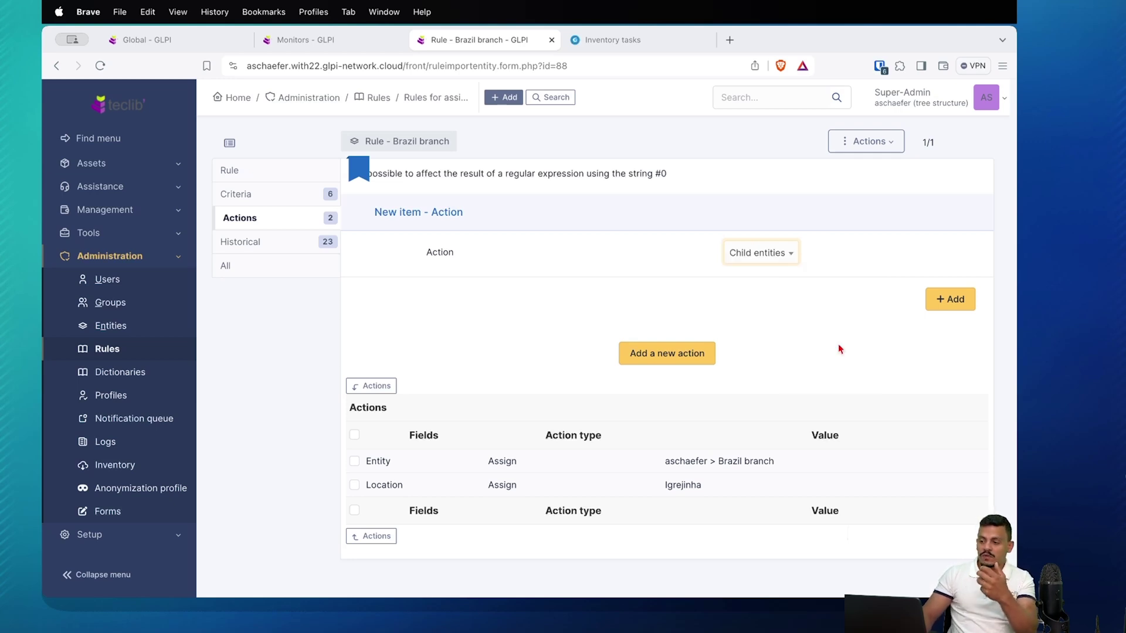
left_click(575, 288)
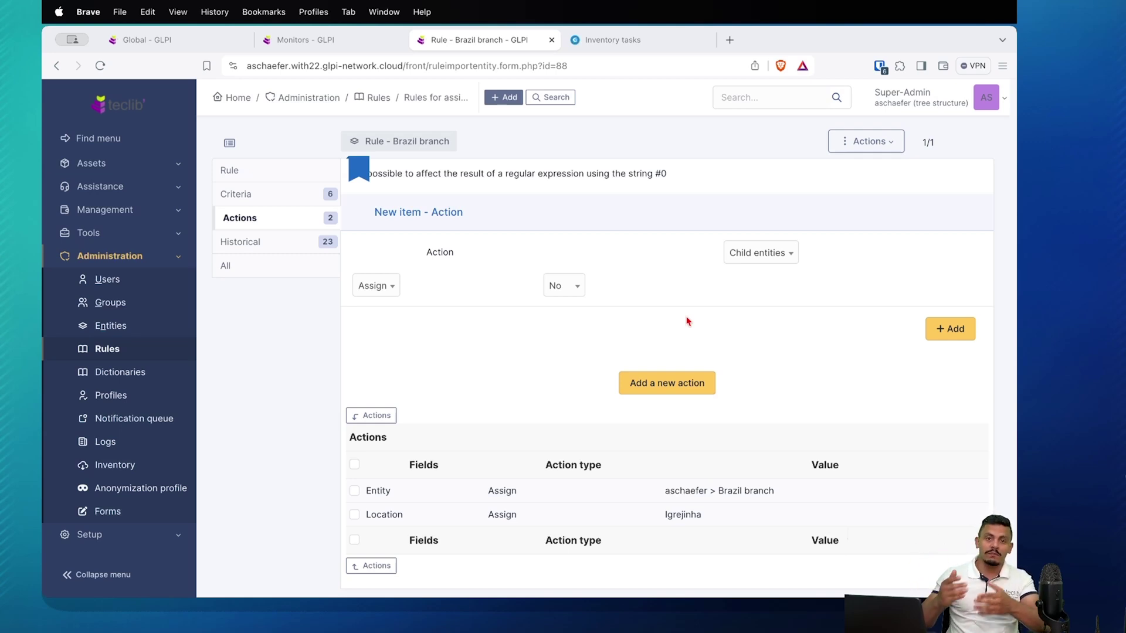
Return to the rules for assigning an item to an entity and run every5hours-remoteinventory-task in the GLPI Agent ToolBox.
left_click(102, 348)
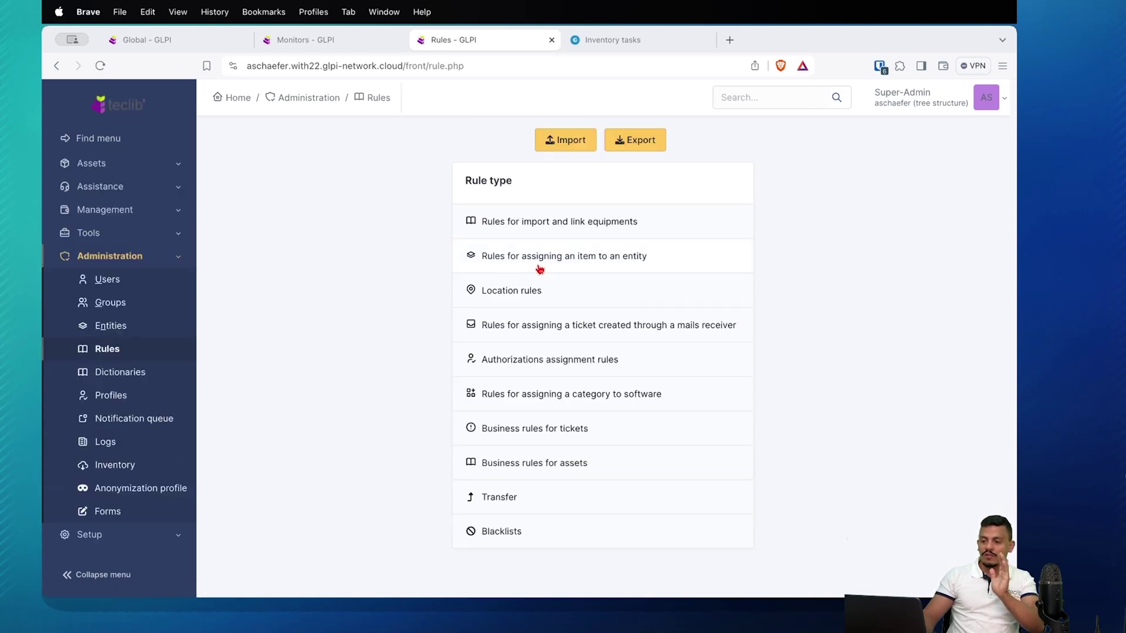
left_click(543, 265)
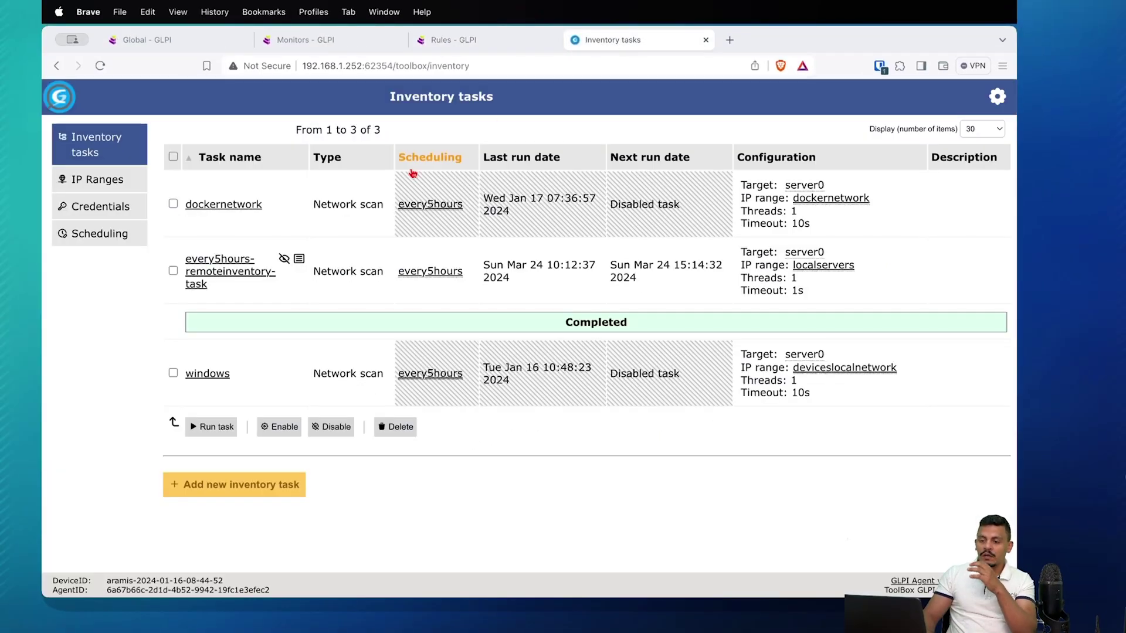
left_click(172, 272)
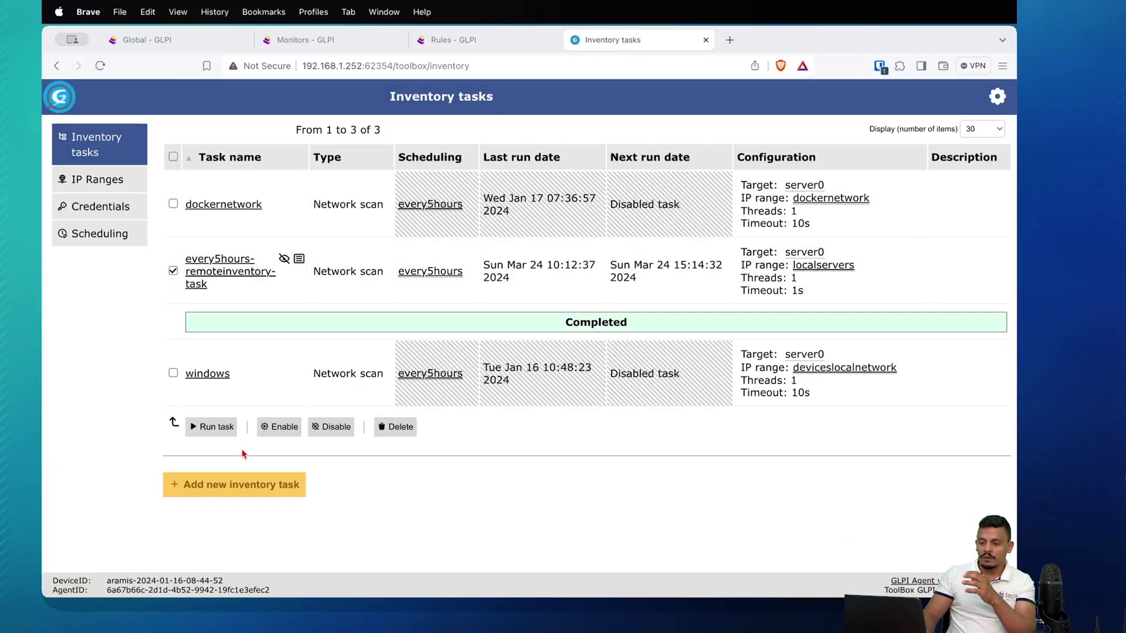
left_click(208, 433)
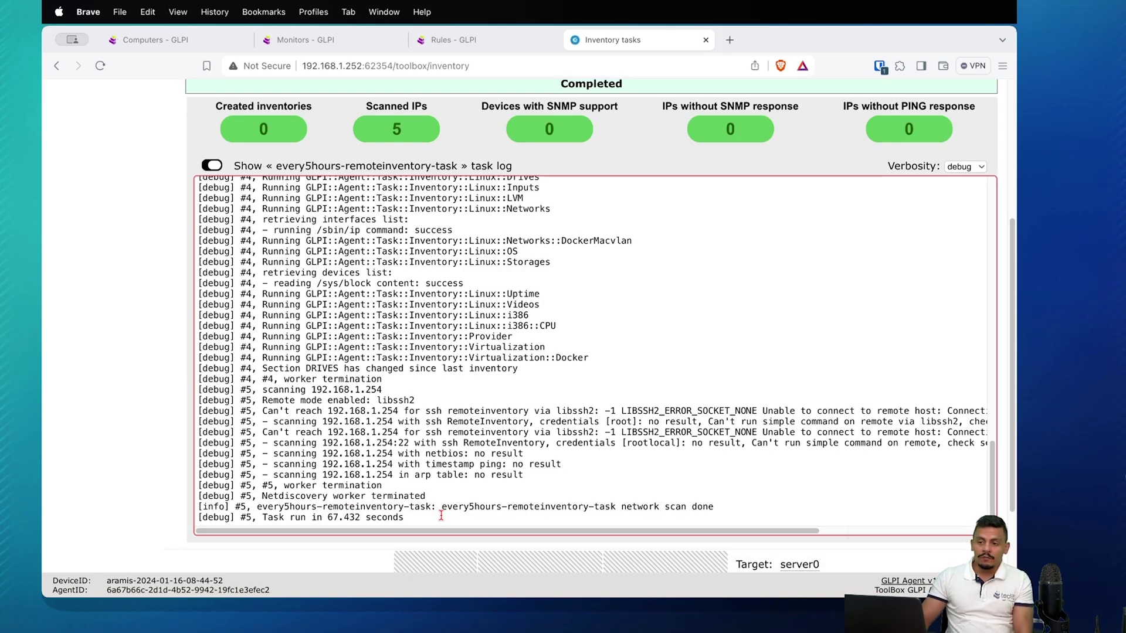
Compare the entities of the inventoried computers in the computer list with the Brazil branch rule's criteria and actions.
left_click(147, 43)
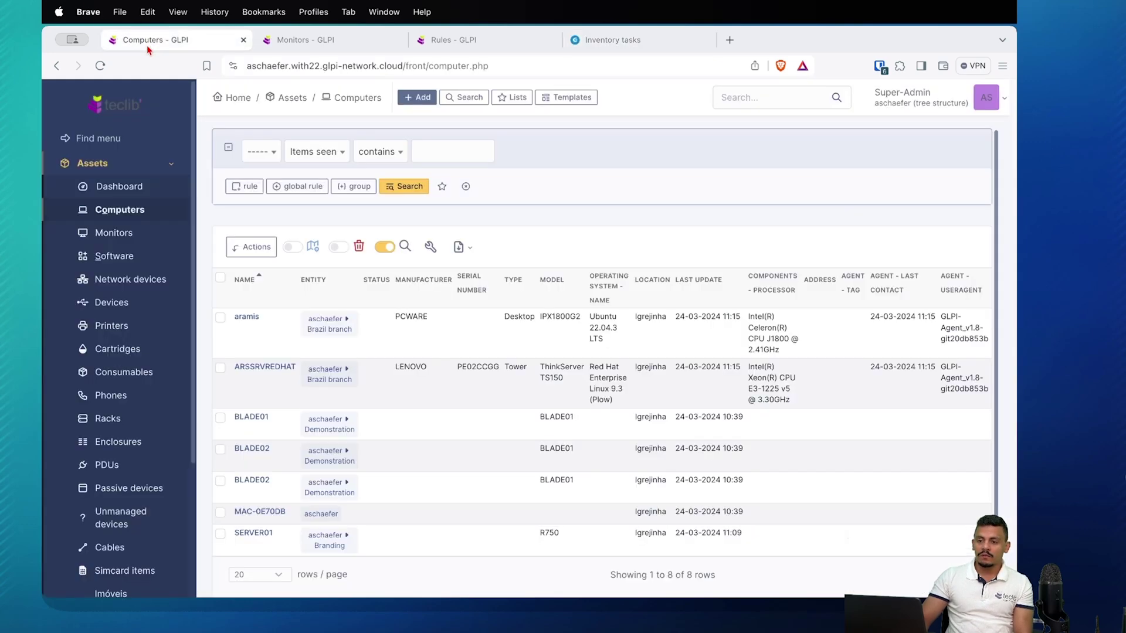
scroll(369, 373, "down", 1)
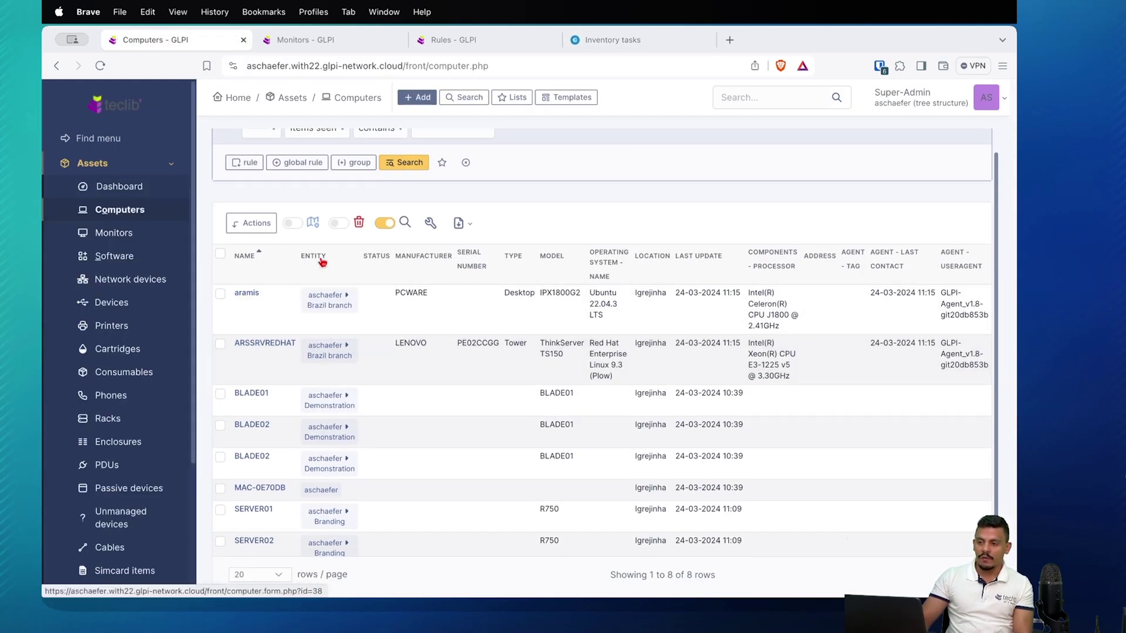
left_click(448, 39)
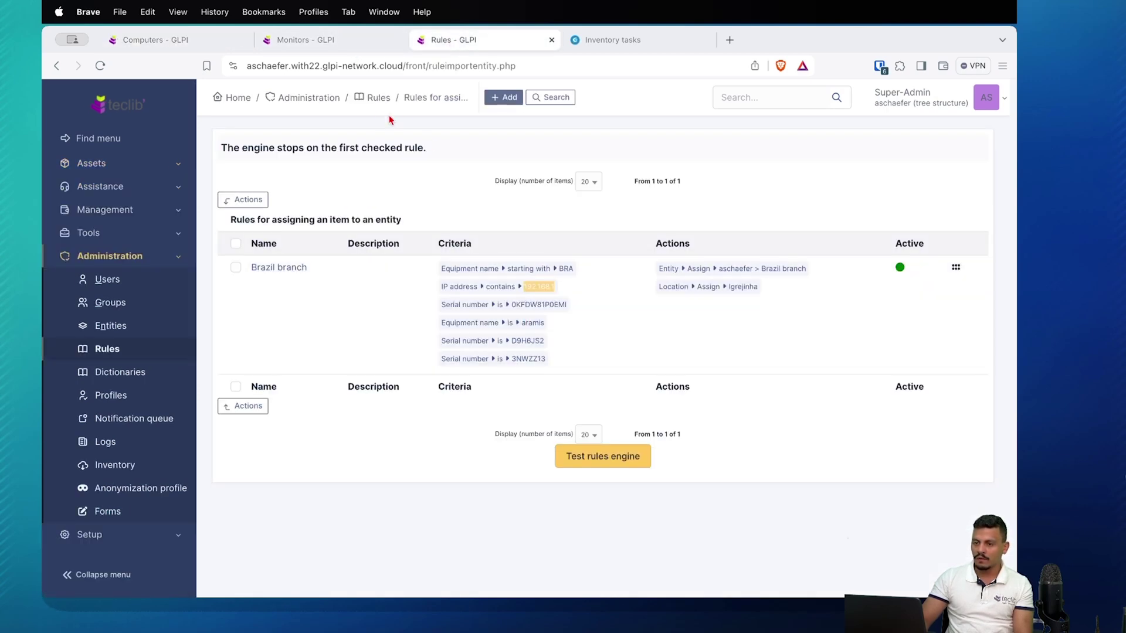
left_click(149, 40)
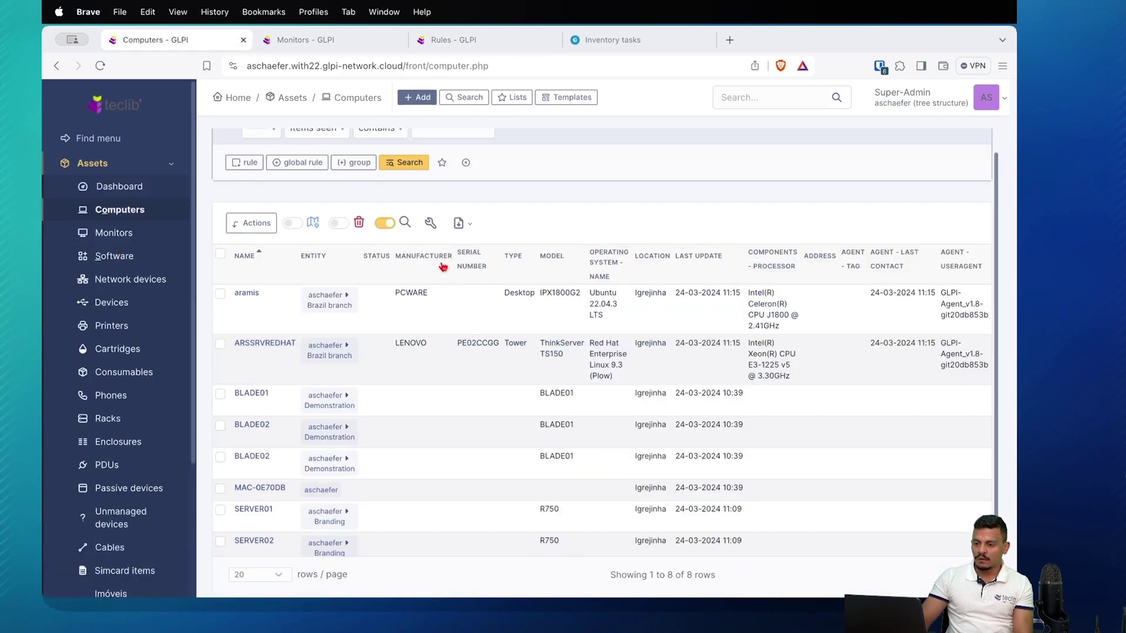
Open the eno1 network port of the ARSSRVREDHAT computer and check its IPv4 address.
left_click(267, 345)
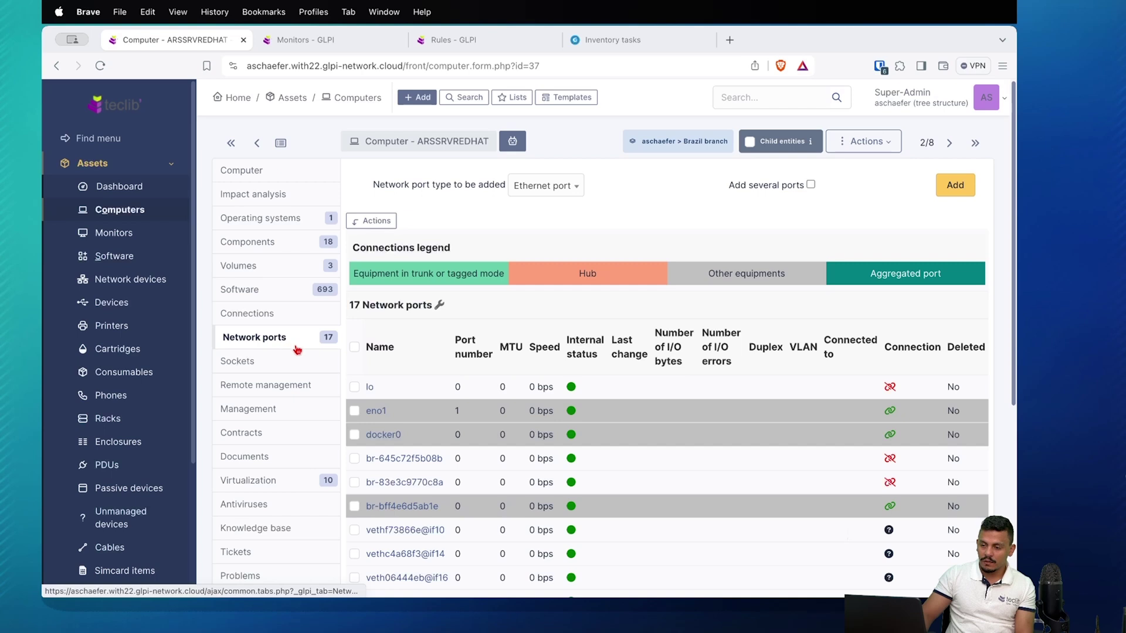
left_click(376, 413)
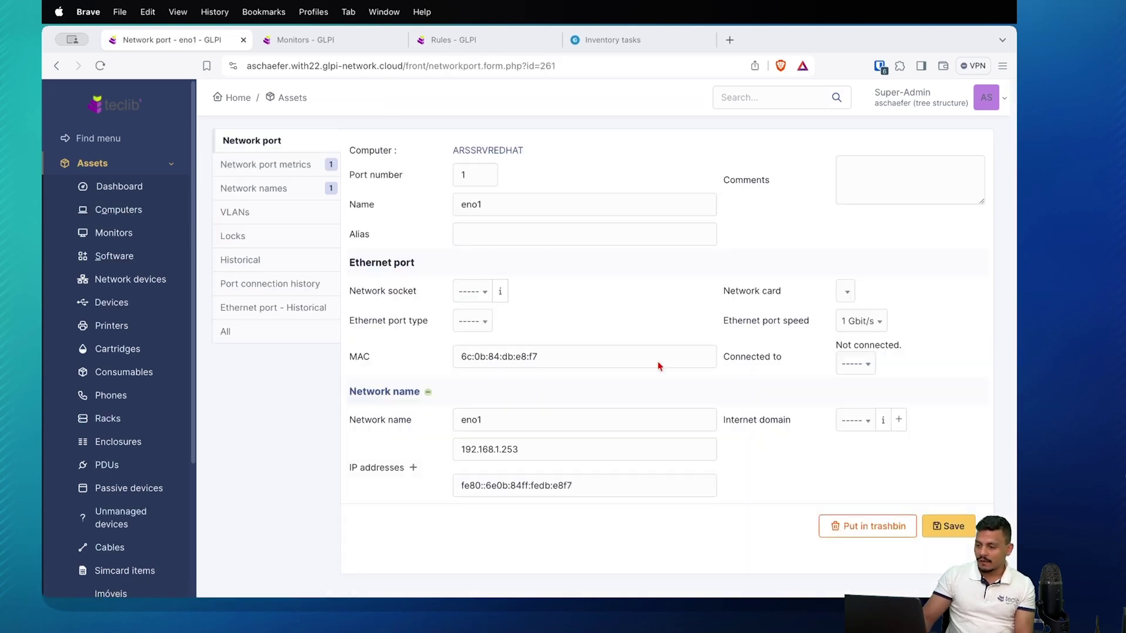
left_click_drag(517, 447, 447, 445)
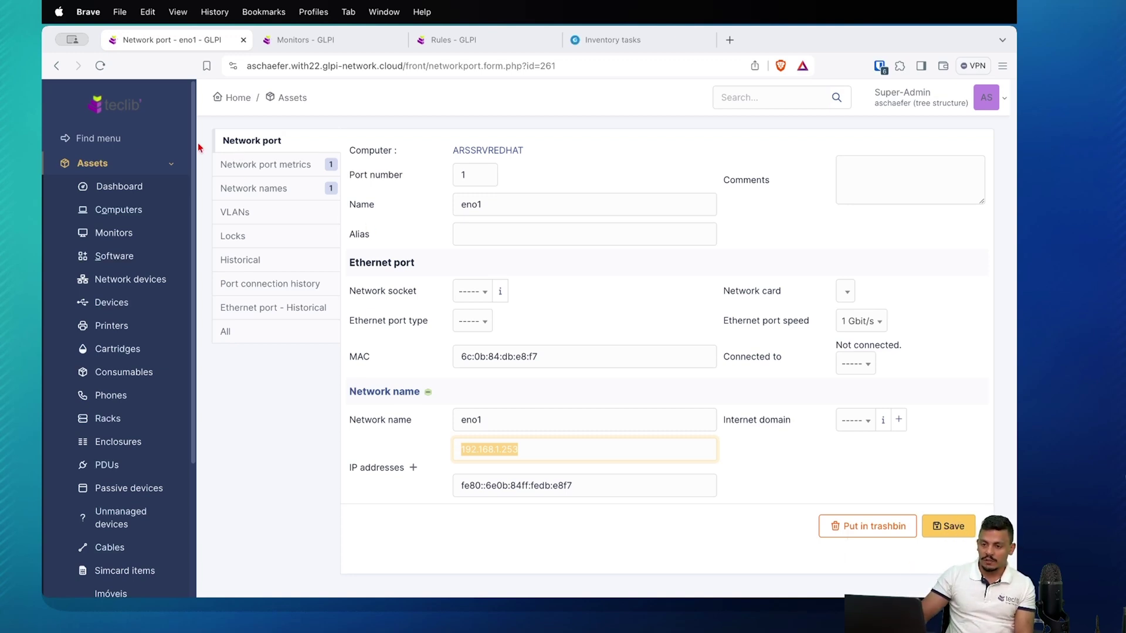
Check the location of the inventoried computers in the computer list and the group in charge on the ARSSRVREDHAT record.
left_click(118, 210)
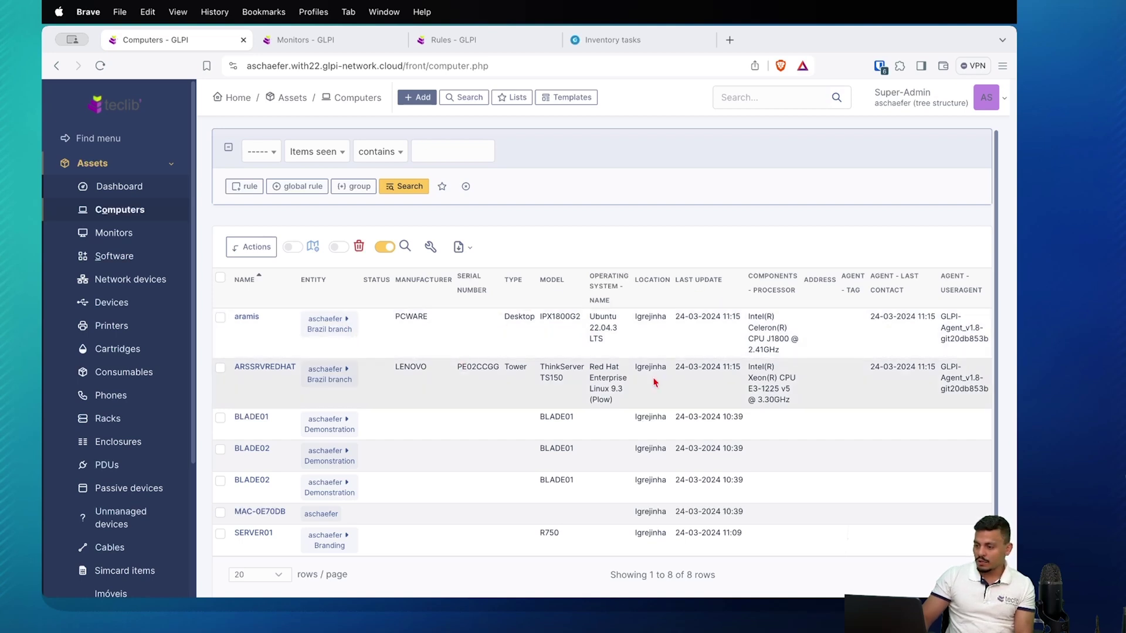
double_click(655, 316)
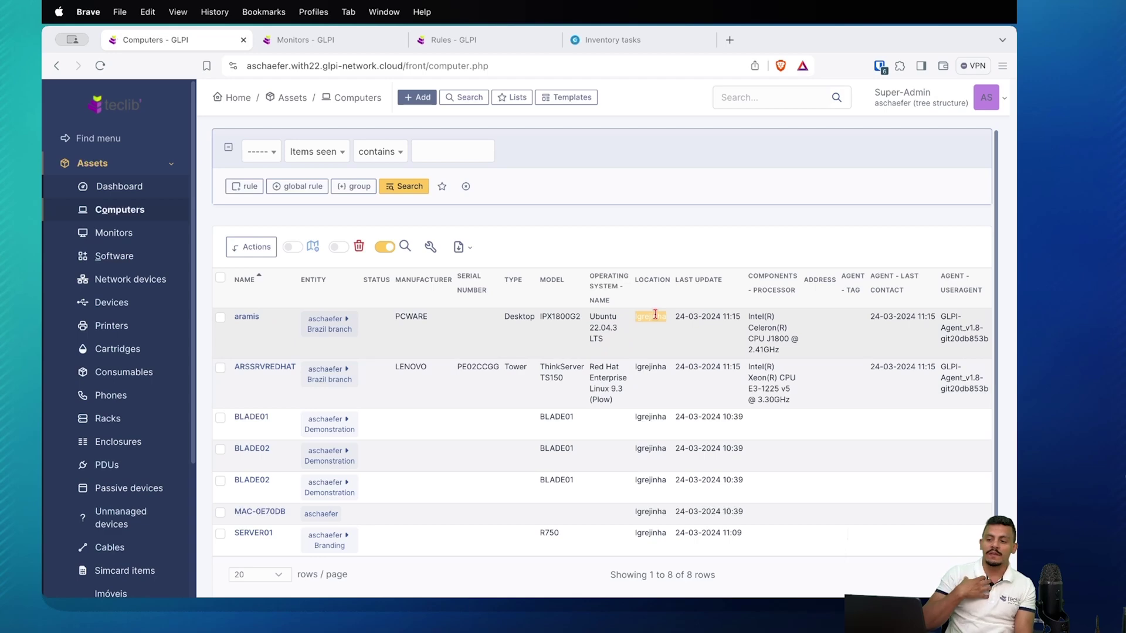
left_click(258, 370)
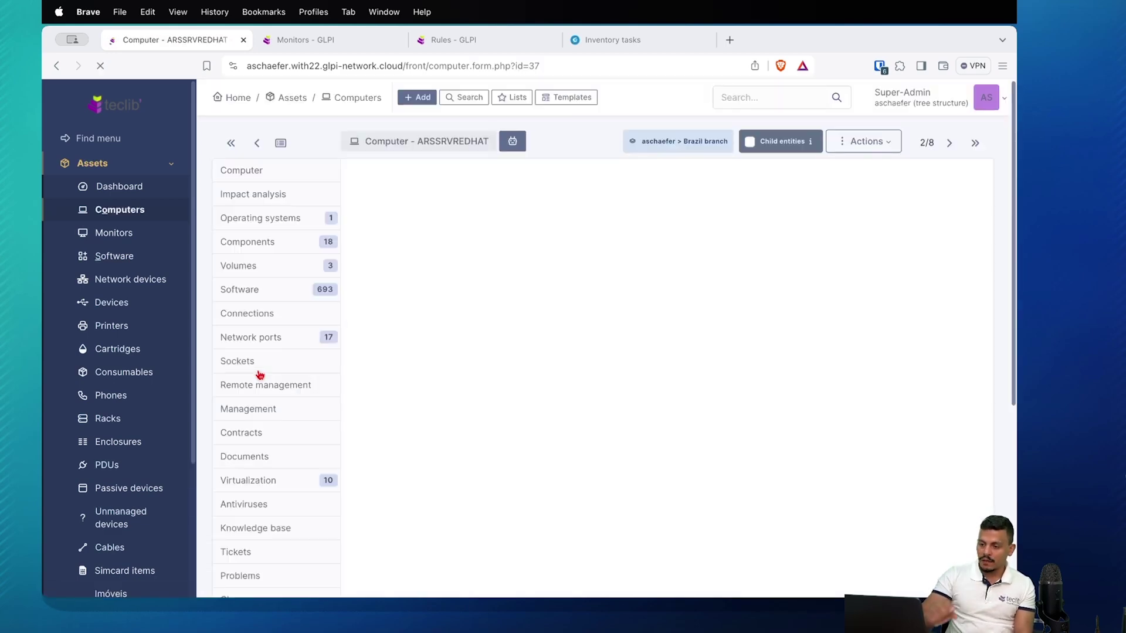
left_click(278, 163)
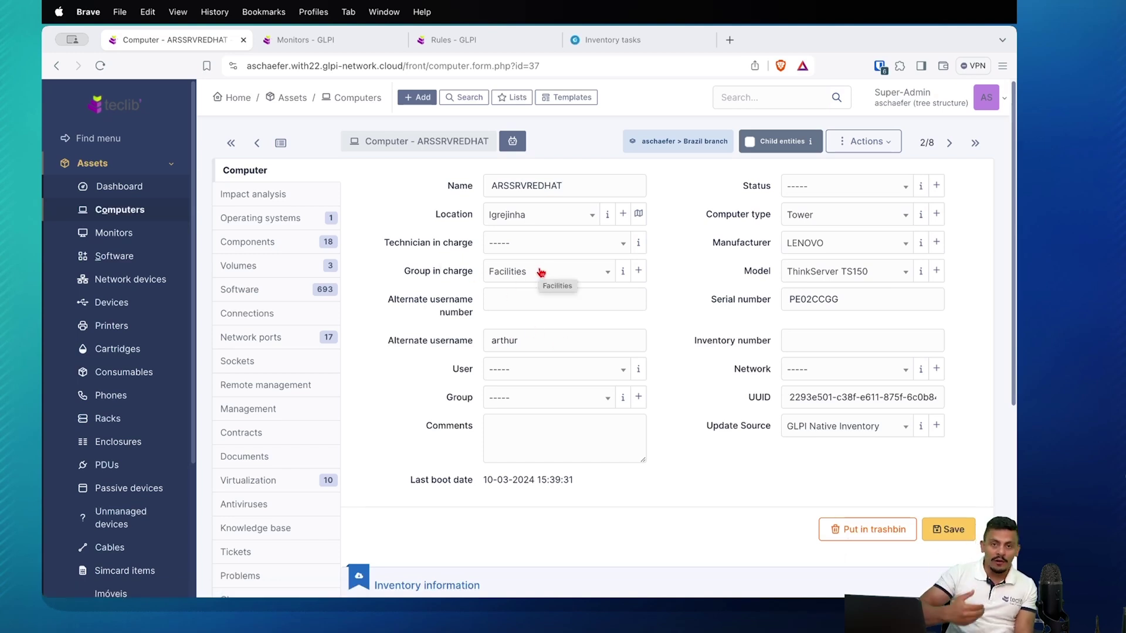
Open the Reponsible for computers rule among the business rules for assets and view the options for when it is used.
left_click(457, 40)
left_click(87, 360)
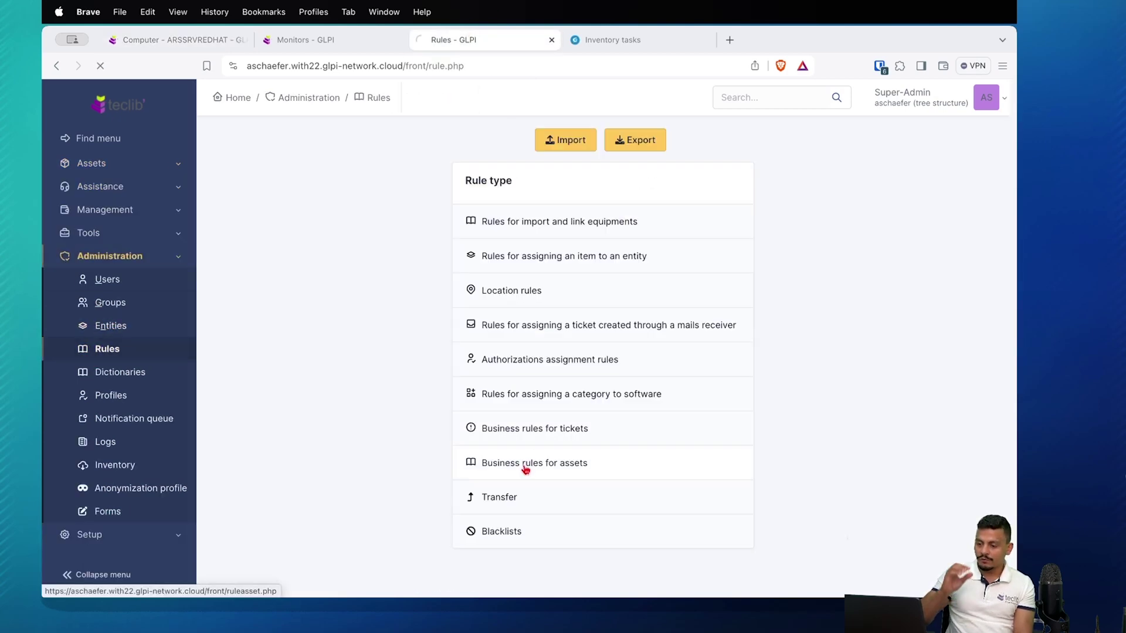
left_click(523, 465)
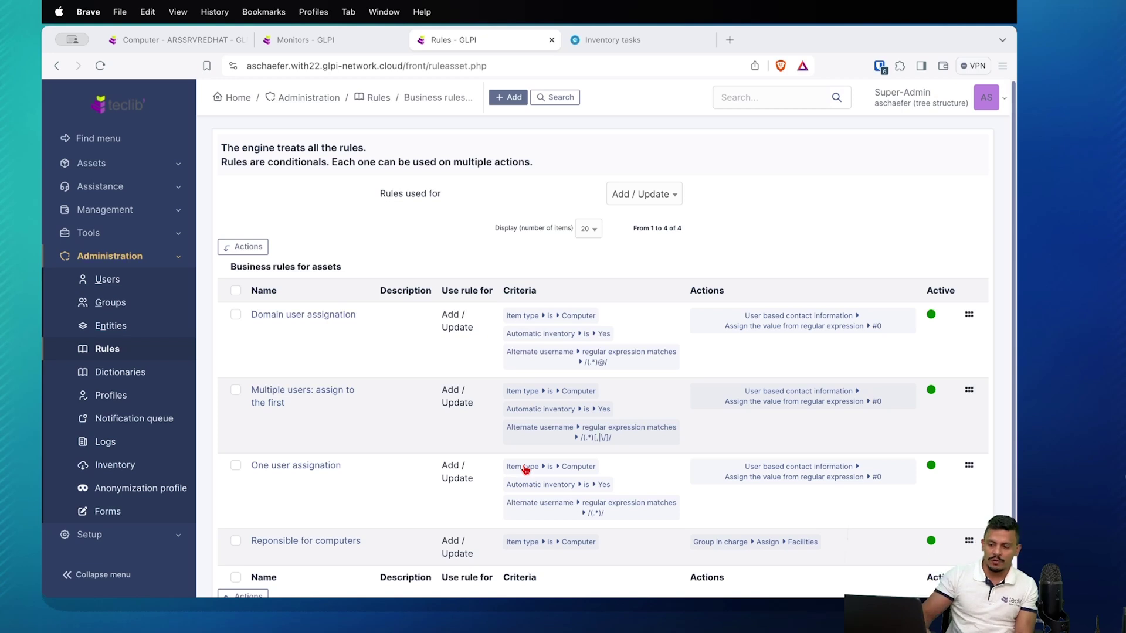
scroll(525, 469, "down", 2)
left_click(315, 476)
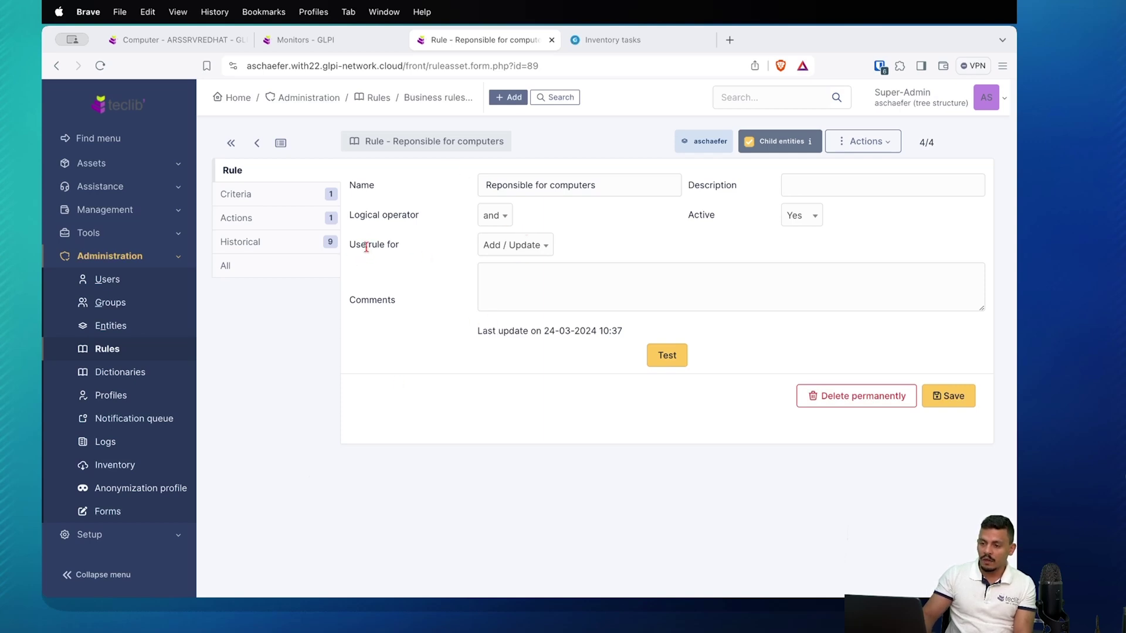
left_click(522, 246)
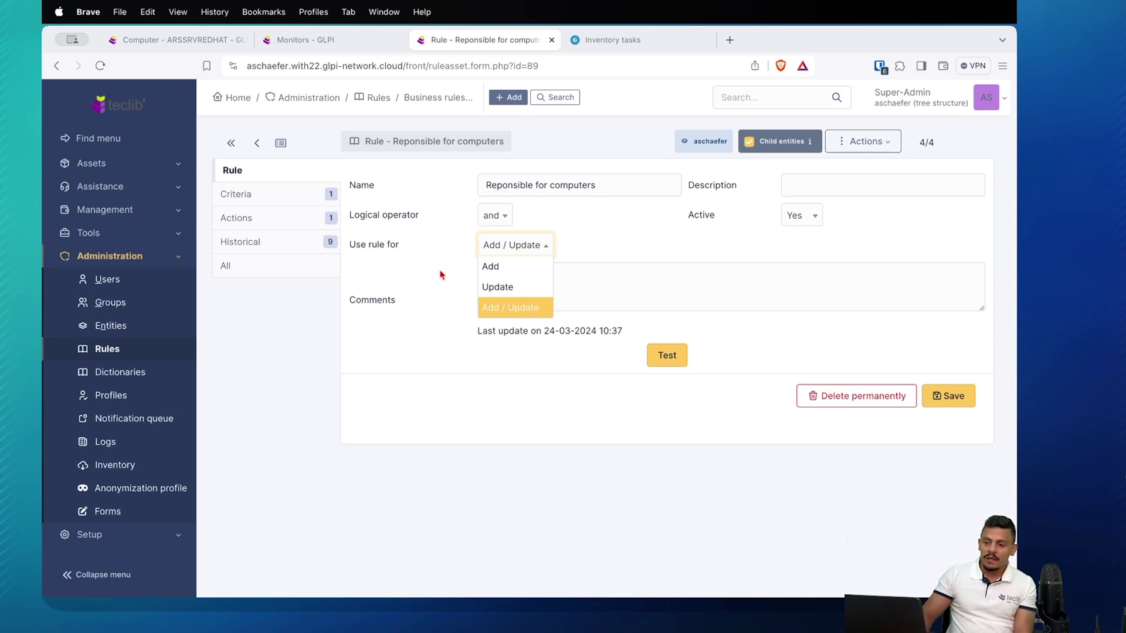
Review the rules for assigning an item to an entity and reopen the business rules for assets.
left_click(107, 348)
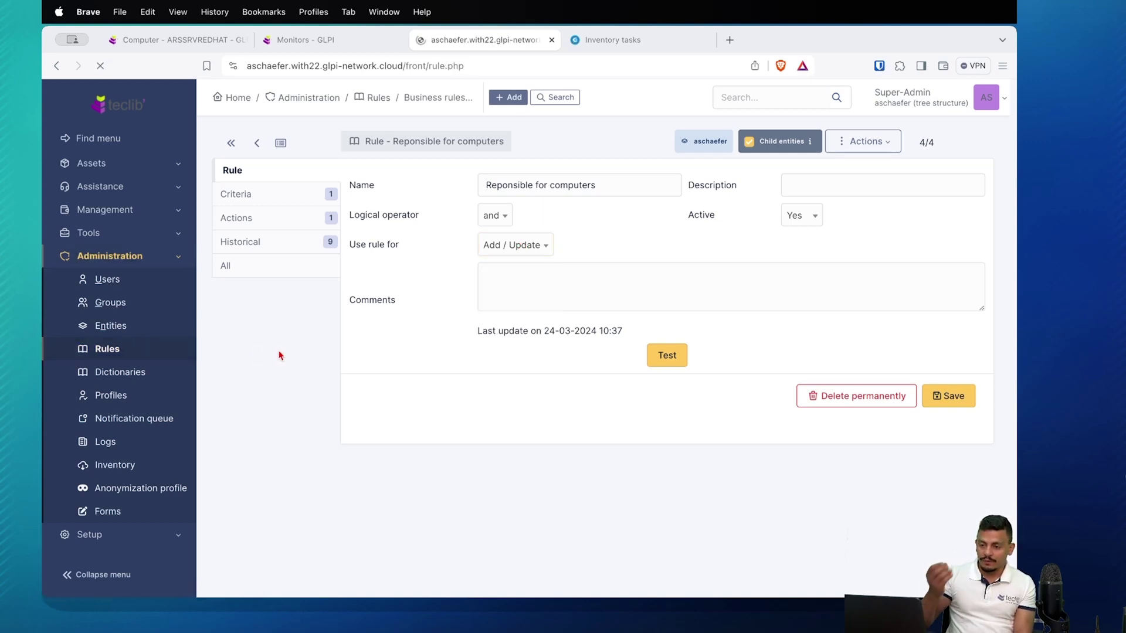
left_click(544, 262)
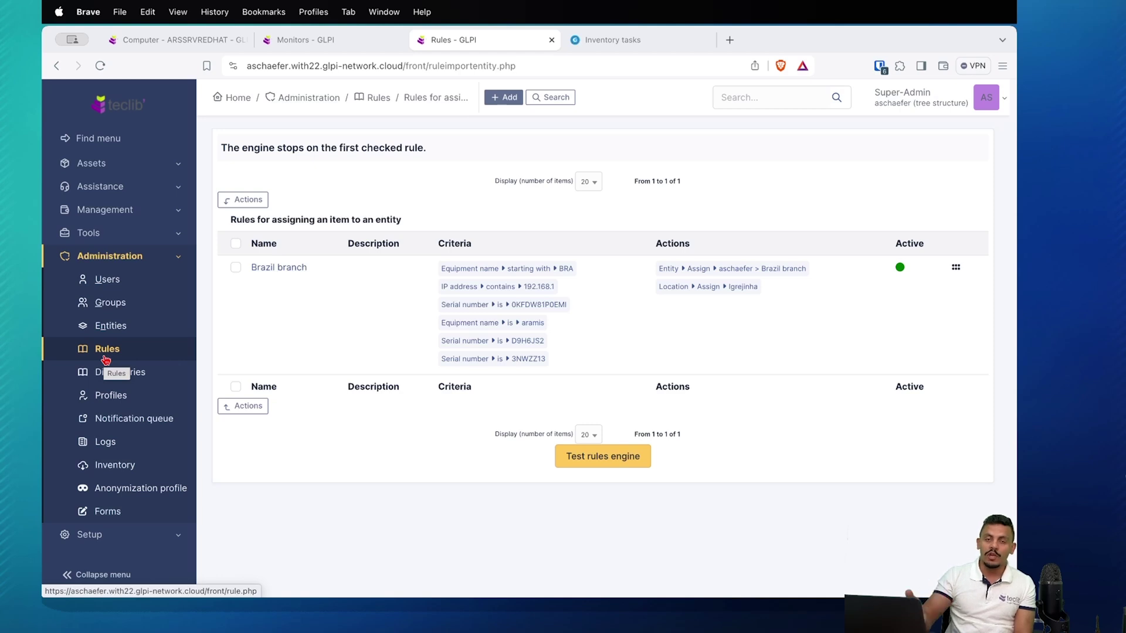
left_click(106, 360)
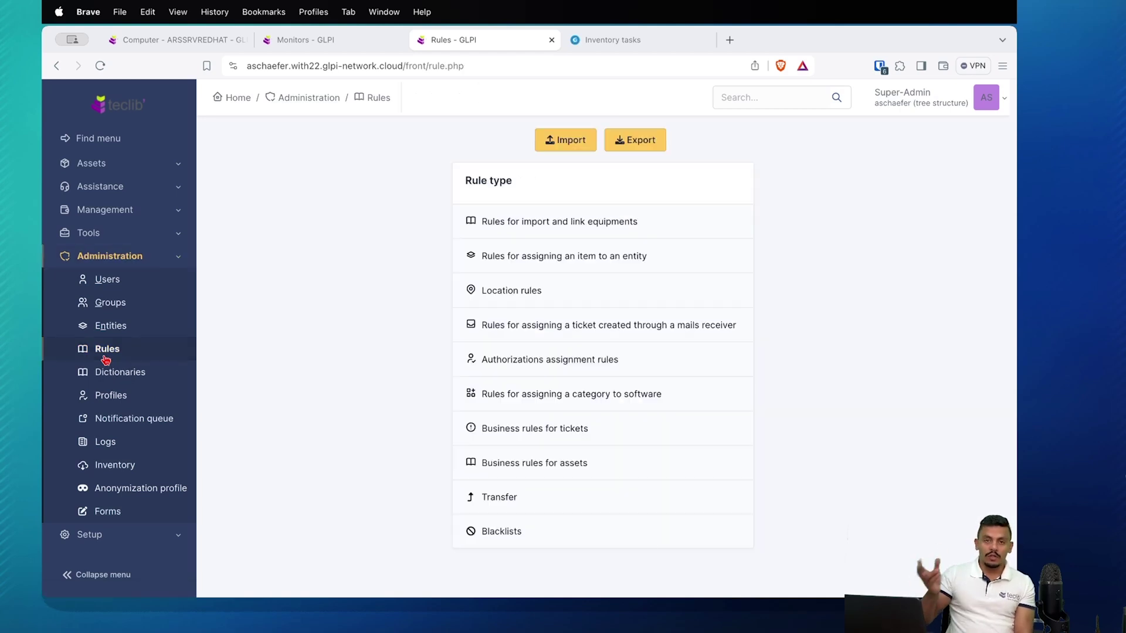
left_click(530, 466)
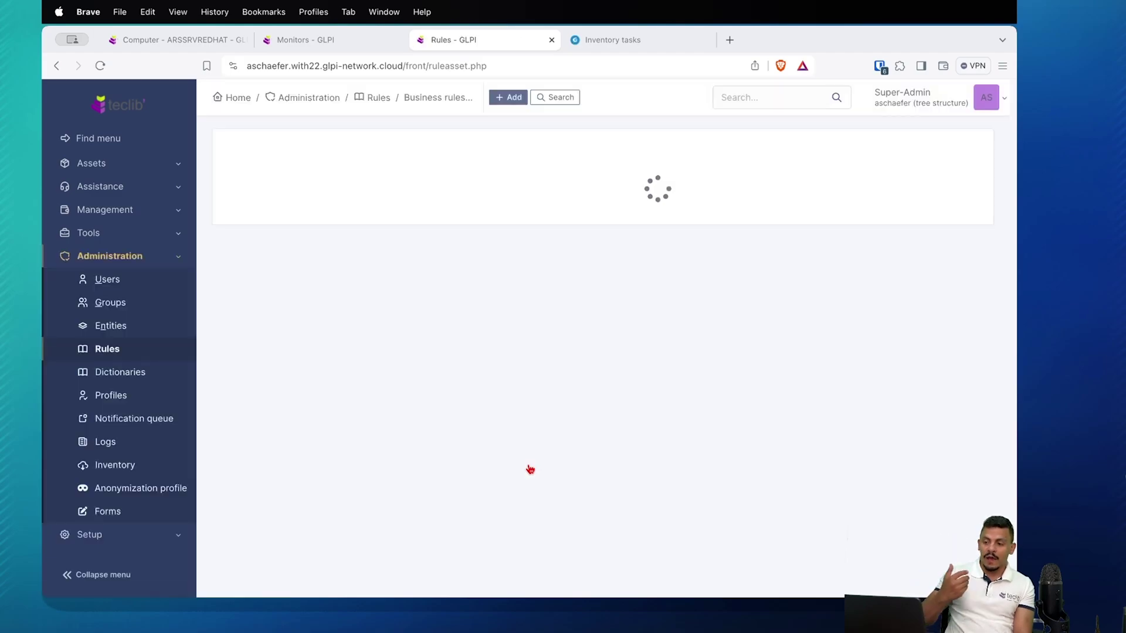